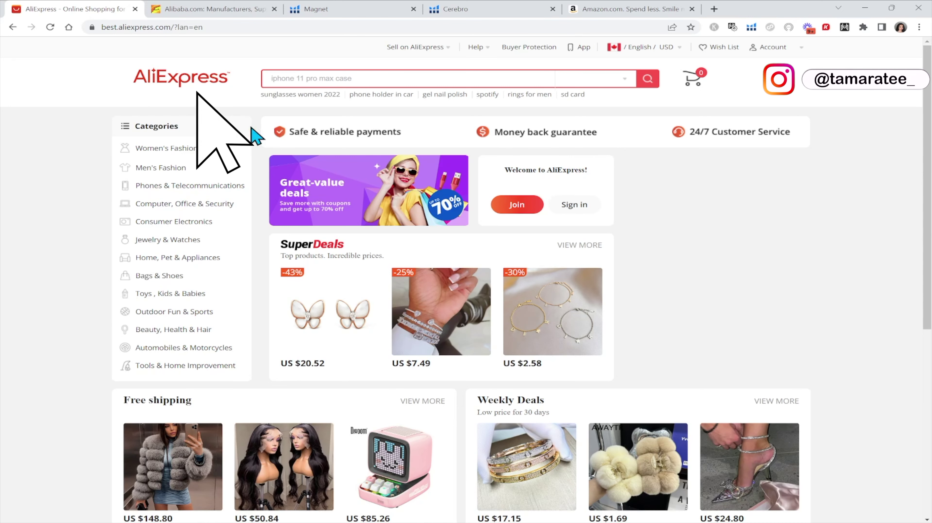
# - Search AliExpress for 'baby no scratch mittins'
pyautogui.click(334, 80)
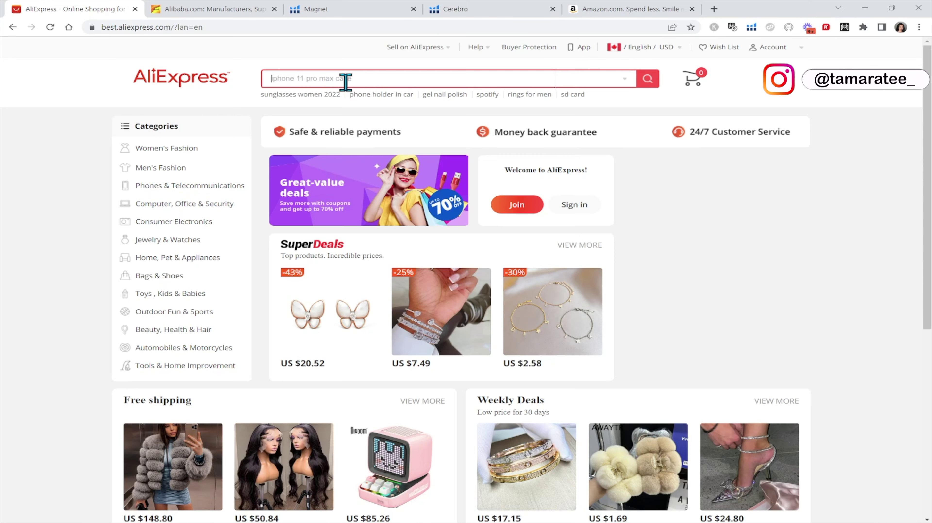
pyautogui.write('baby ')
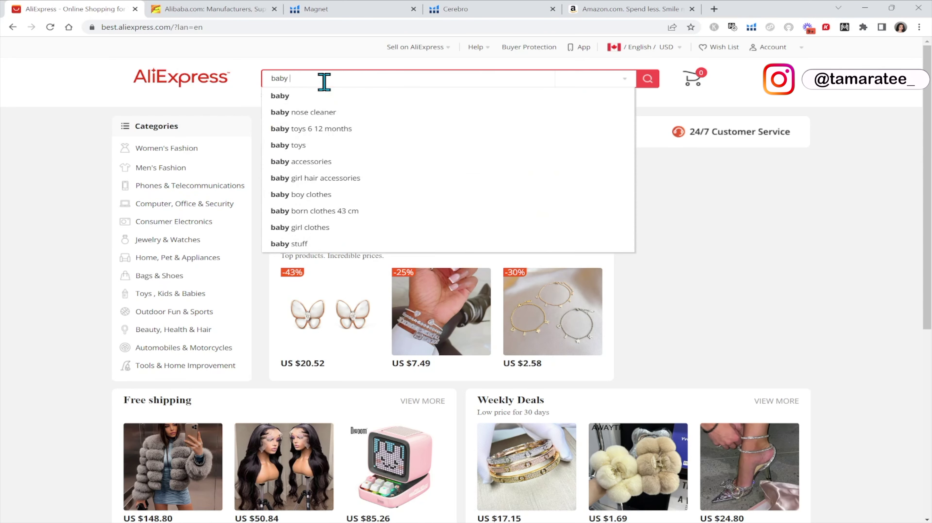
pyautogui.write('no scratch mittins')
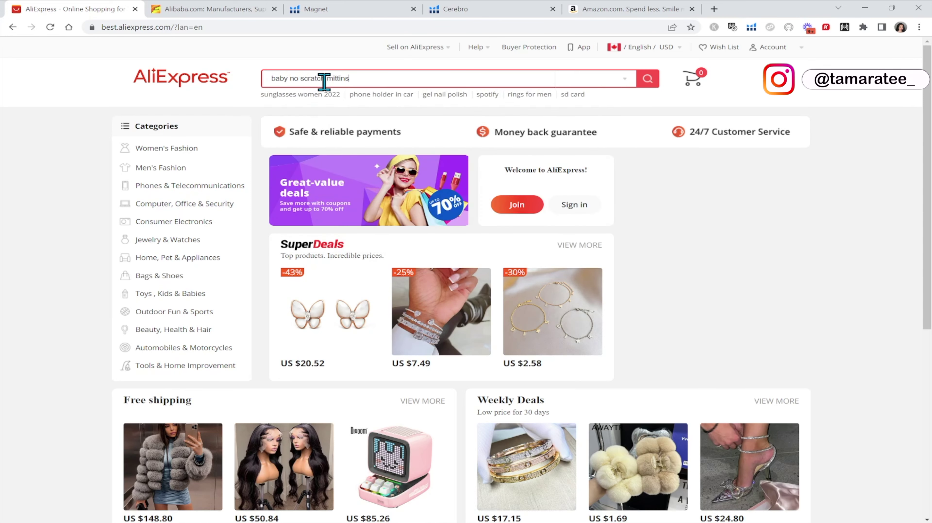
pyautogui.press('Return')
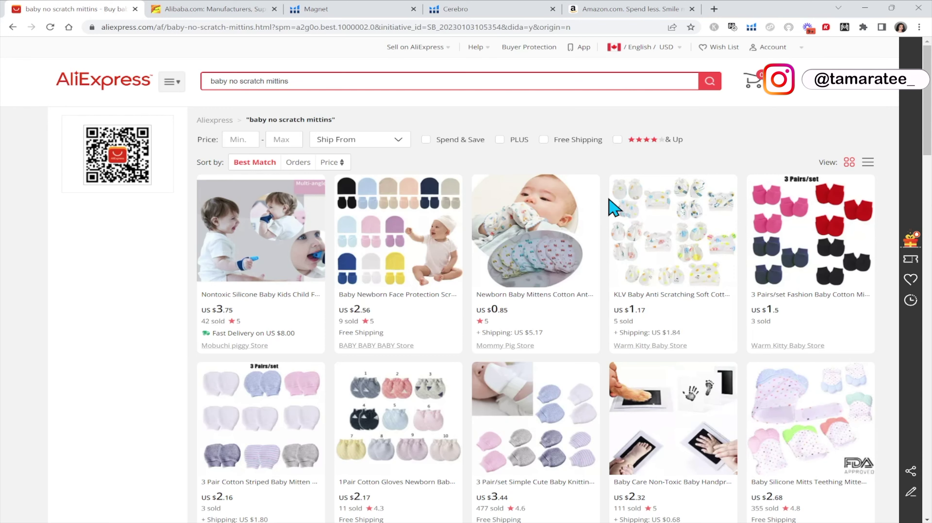
# - Scroll through the AliExpress mitten results, glancing briefly at the Alibaba.com tab
pyautogui.scroll(-1, 612, 205)
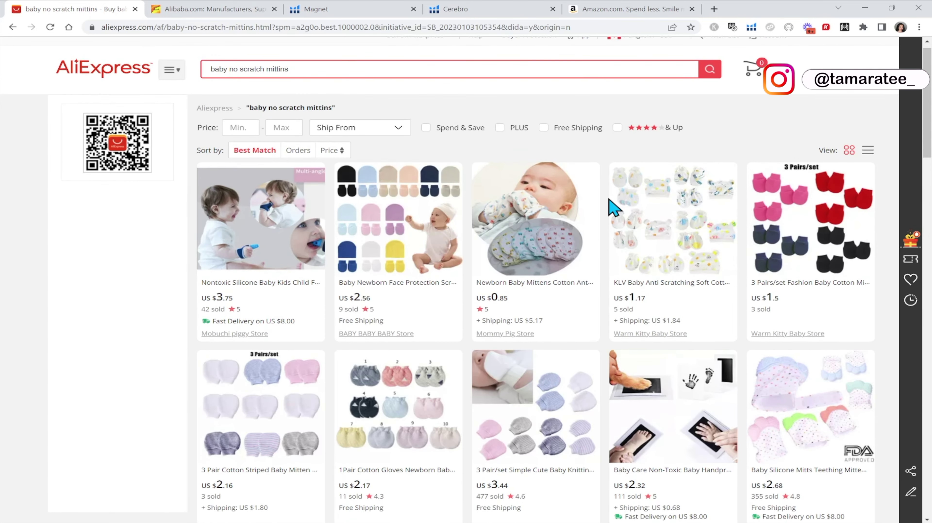
pyautogui.scroll(-2, 611, 205)
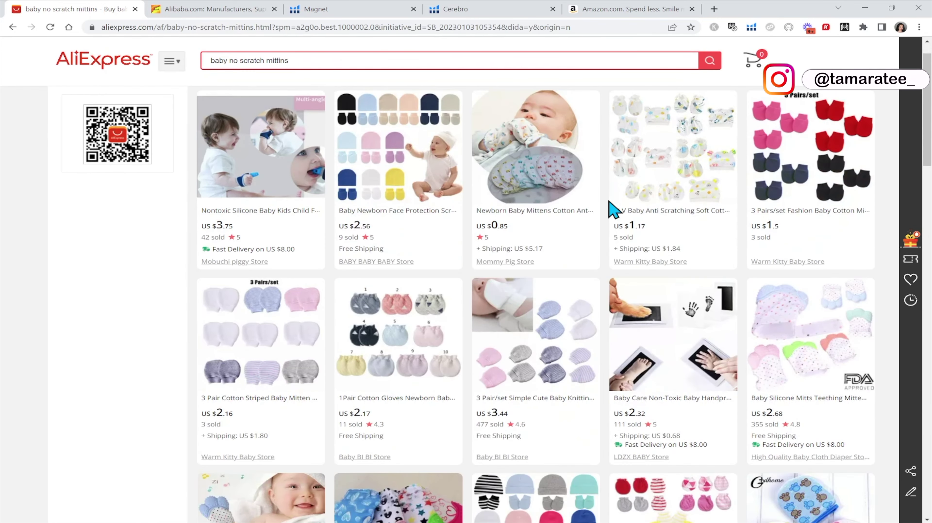
pyautogui.scroll(-1, 611, 220)
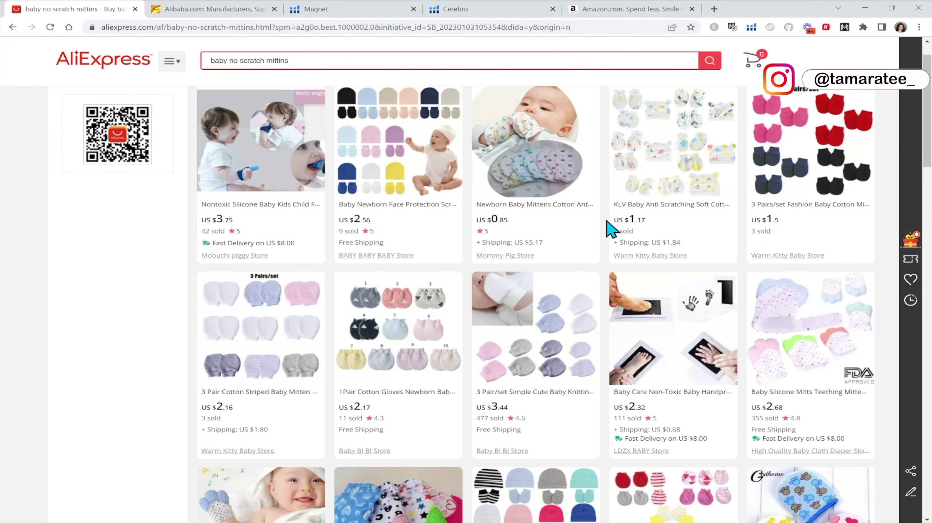
pyautogui.scroll(1, 613, 227)
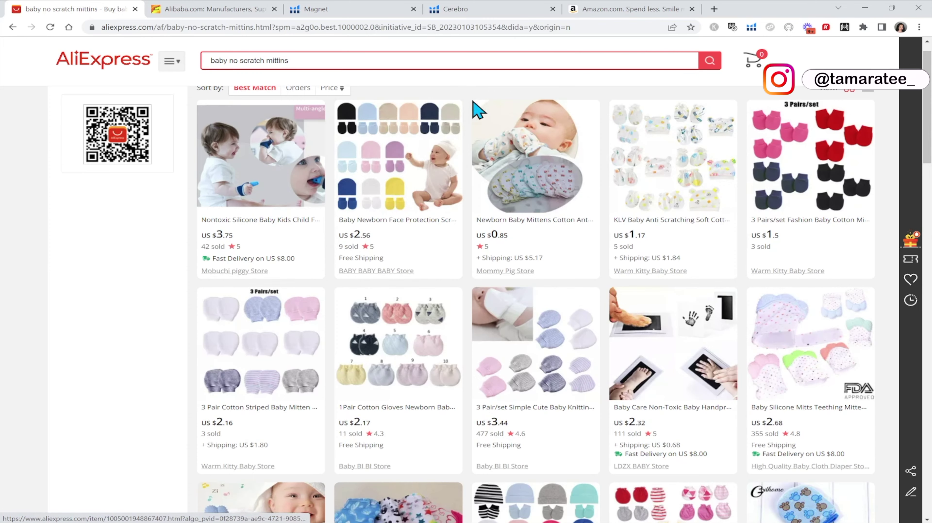
pyautogui.scroll(2, 493, 114)
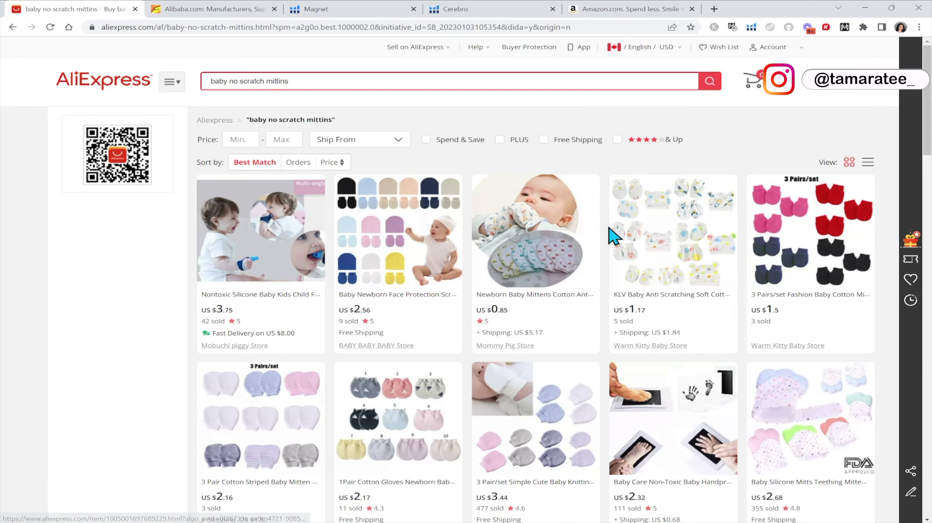
pyautogui.scroll(-1, 612, 258)
pyautogui.scroll(-3, 611, 258)
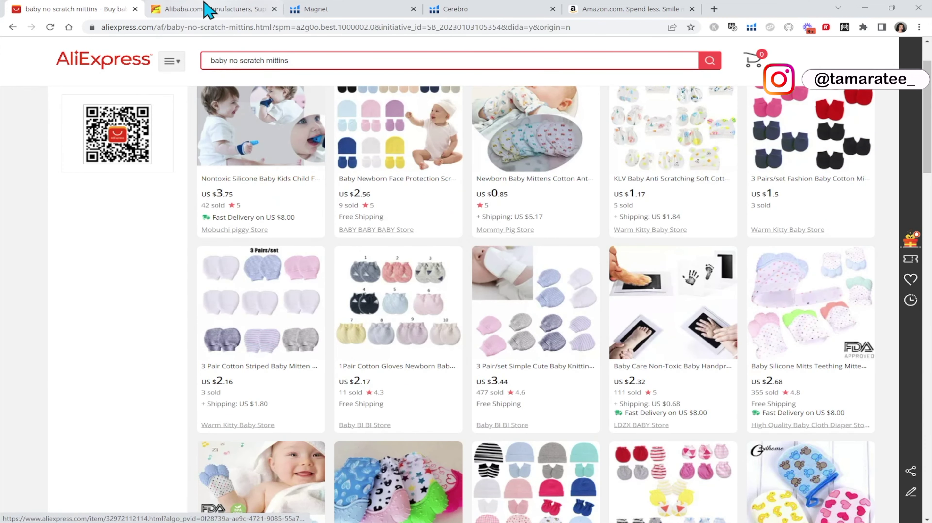
pyautogui.click(208, 10)
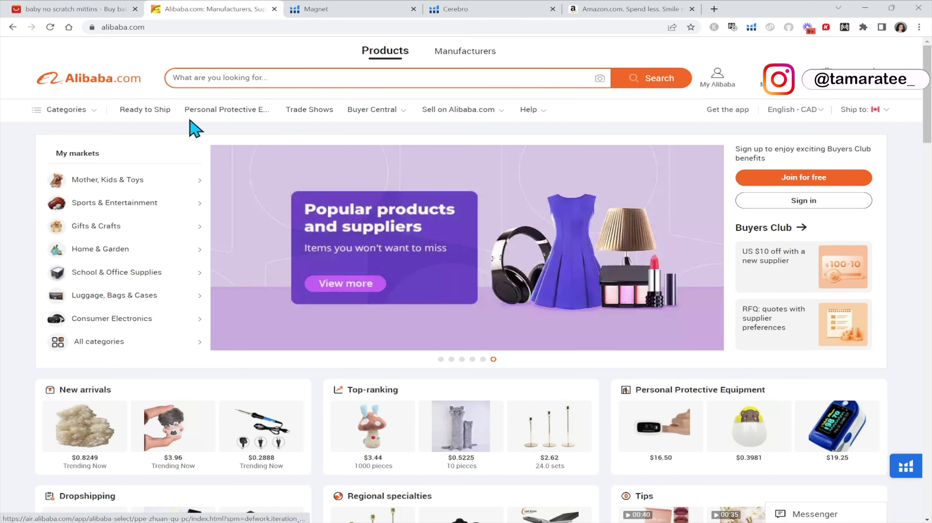
pyautogui.click(84, 9)
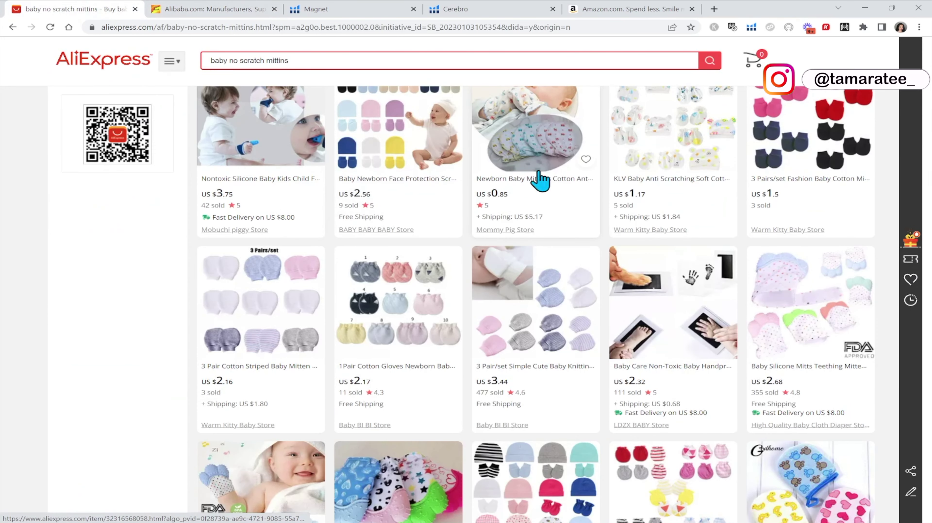
# - Review the mitten prices and sales counts again, then switch to the Alibaba.com home page
pyautogui.scroll(1, 615, 192)
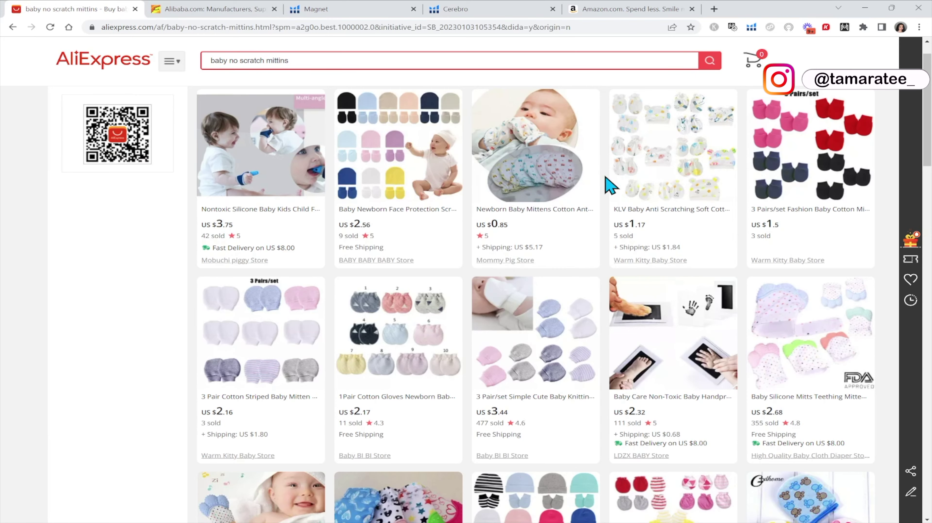
pyautogui.scroll(-1, 611, 185)
pyautogui.scroll(-2, 610, 185)
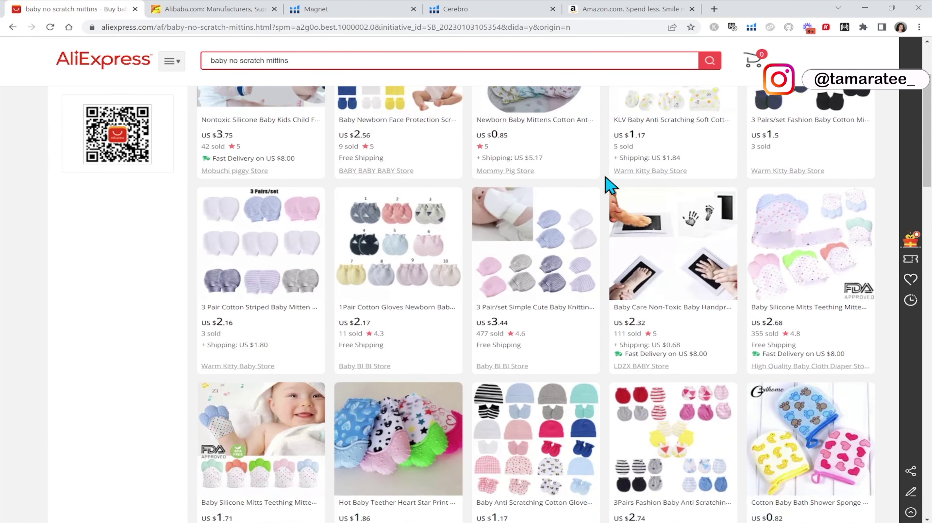
pyautogui.scroll(-3, 609, 185)
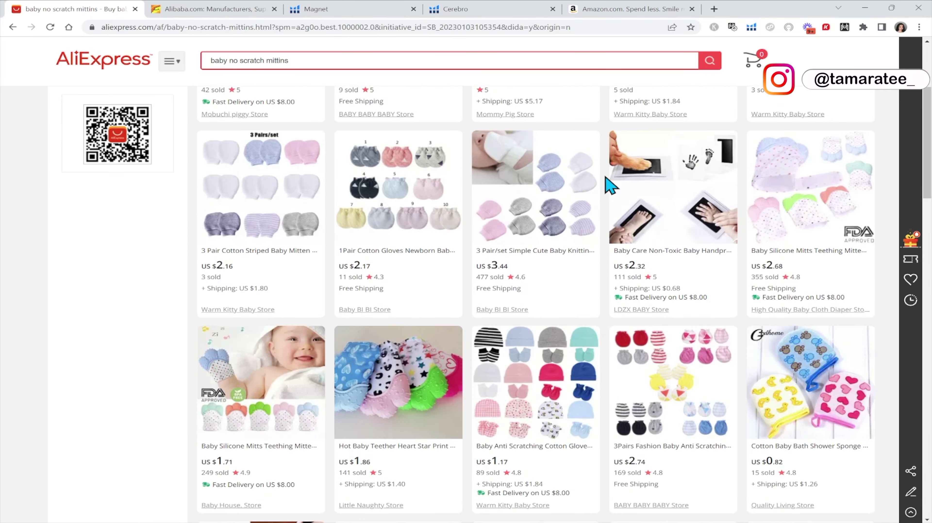
pyautogui.scroll(-6, 610, 185)
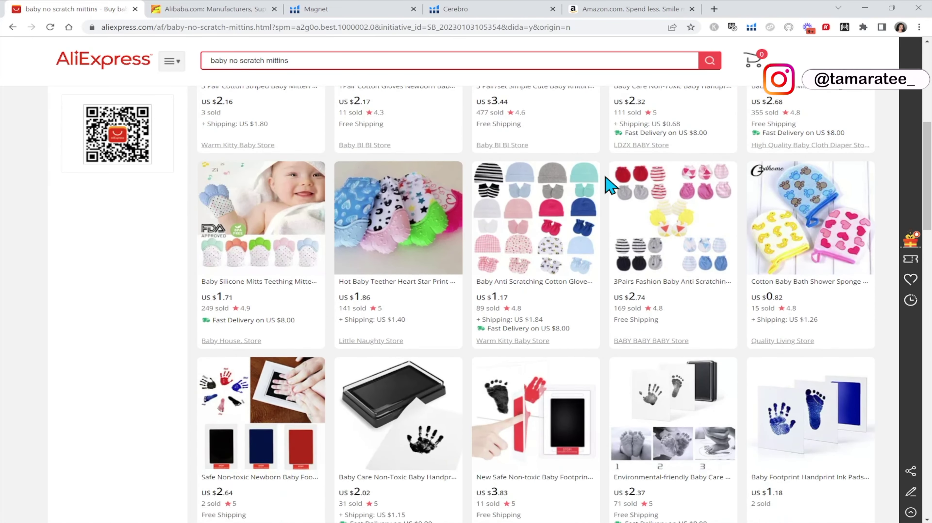
pyautogui.scroll(-3, 610, 185)
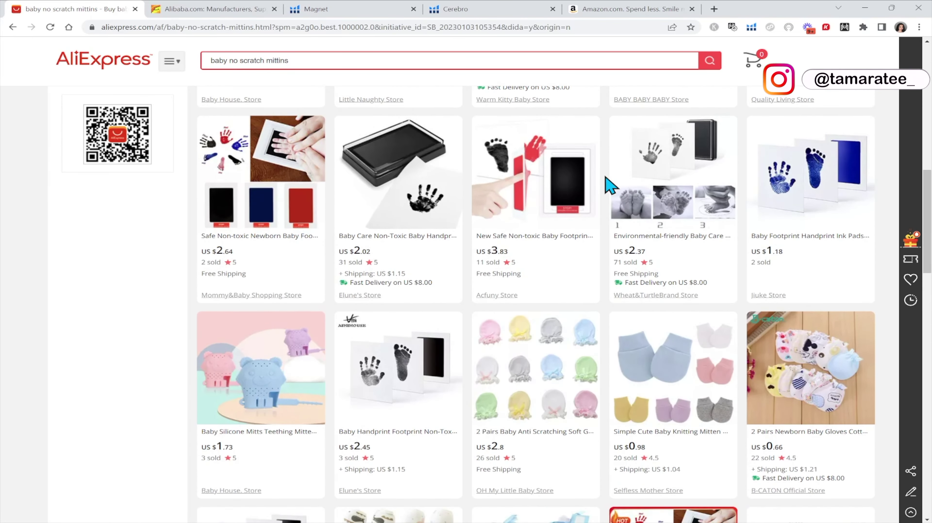
pyautogui.scroll(7, 610, 185)
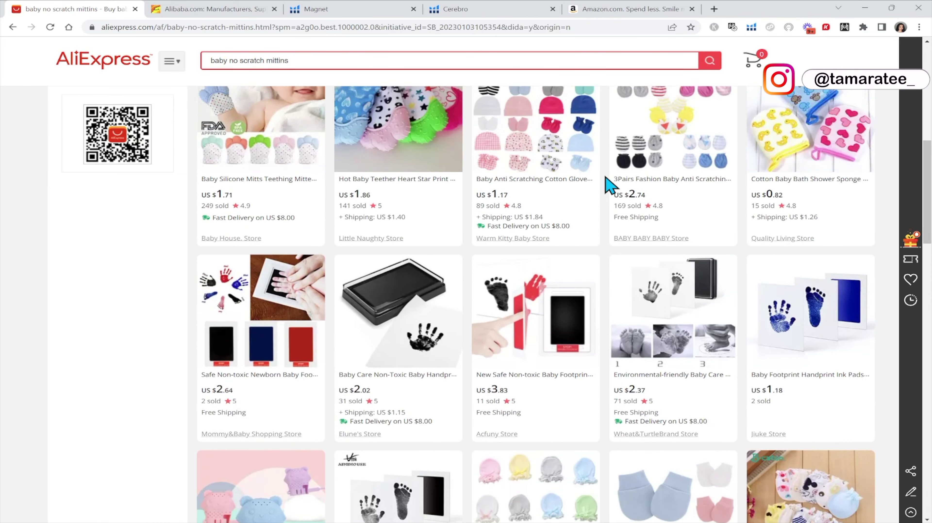
pyautogui.scroll(3, 610, 185)
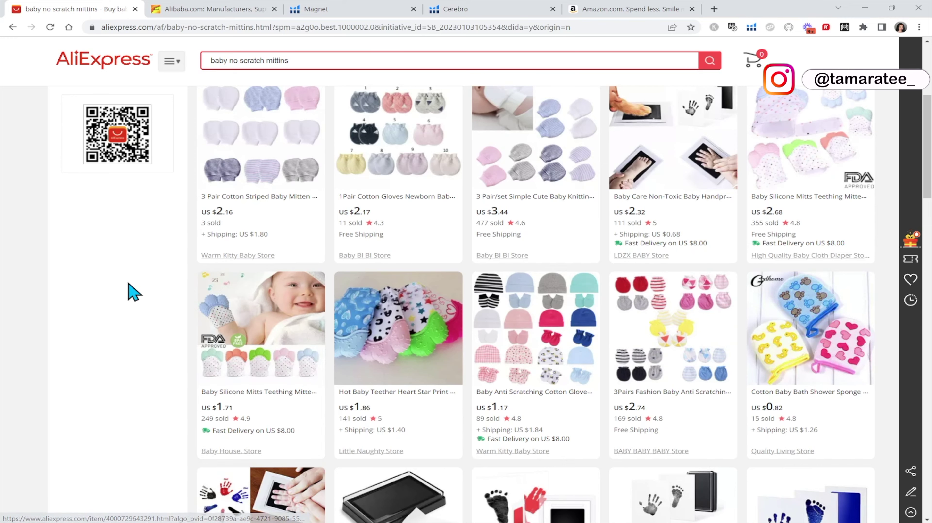
pyautogui.scroll(1, 349, 279)
pyautogui.scroll(7, 348, 278)
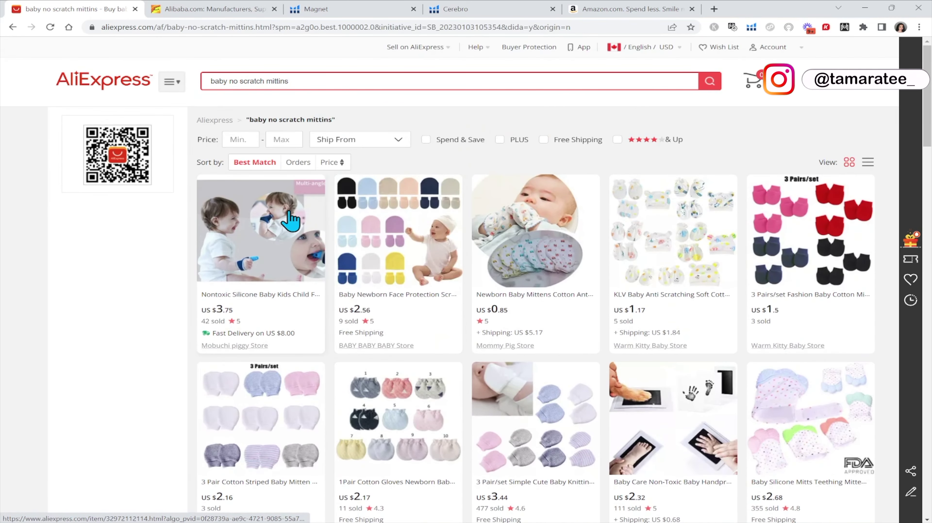
pyautogui.click(222, 9)
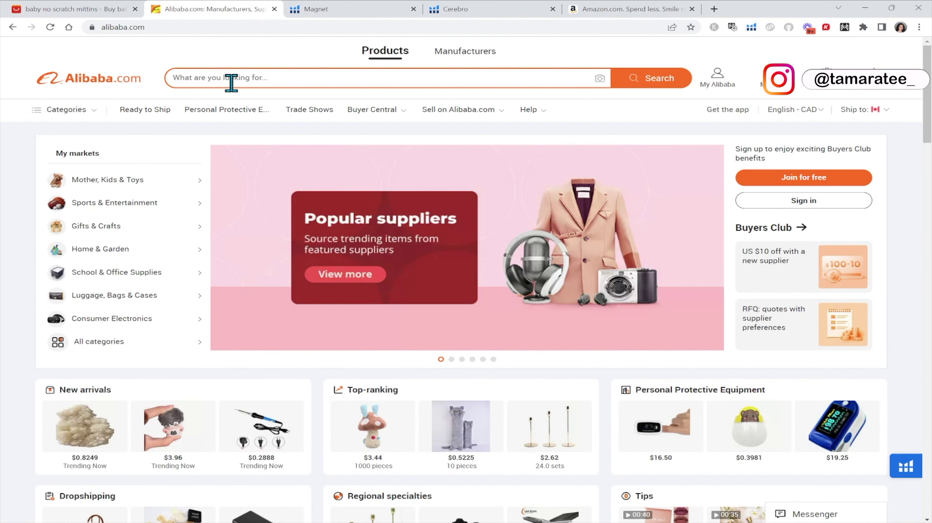
# - Search Alibaba.com for 'baby no scratch mittins'
pyautogui.click(230, 78)
pyautogui.write('baby no scratch mittins')
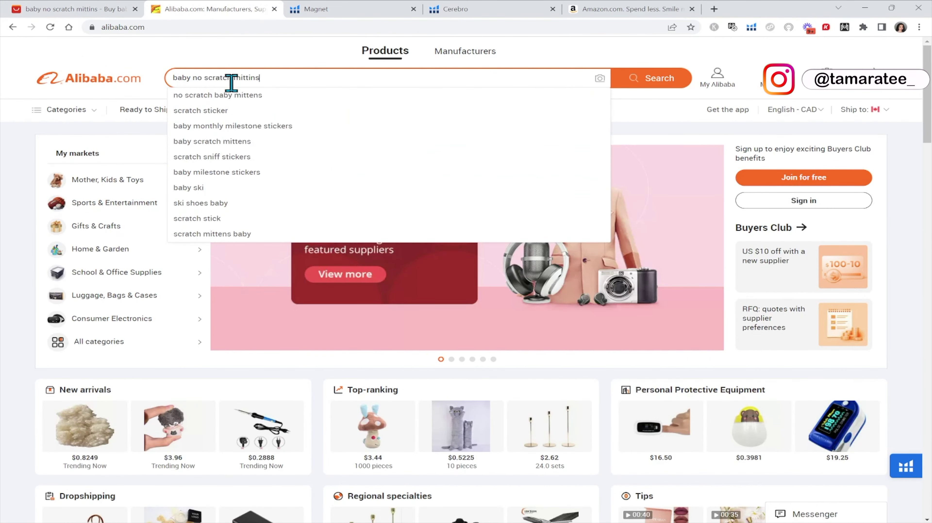
pyautogui.press('Return')
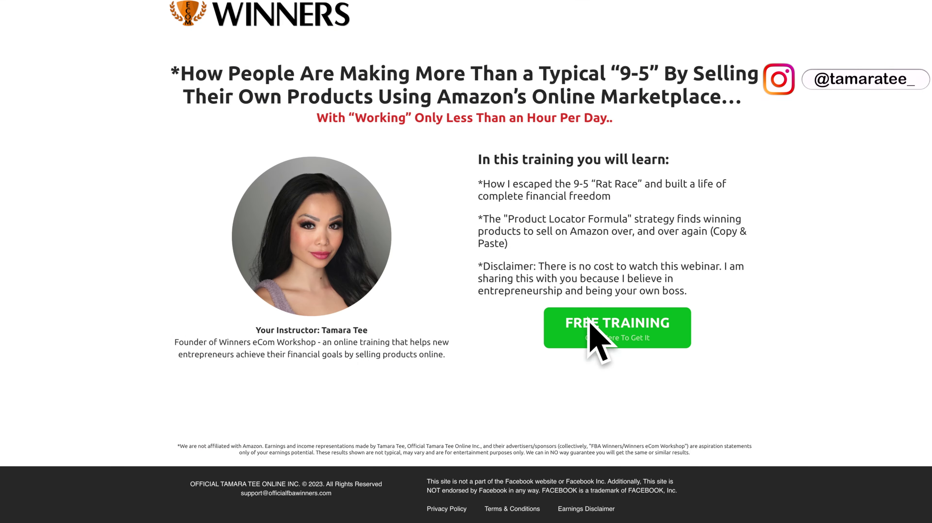
pyautogui.click(637, 331)
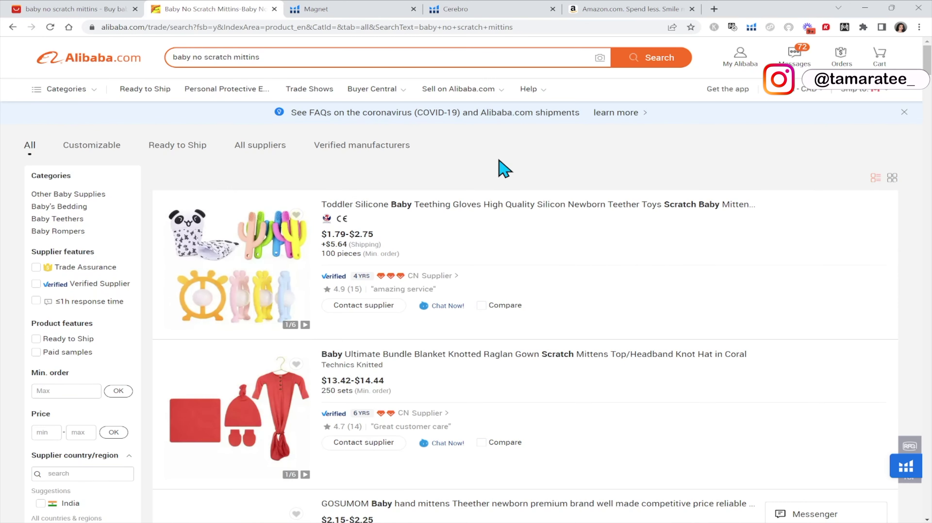
# - Scroll down the Alibaba mitten listings, comparing supplier price ranges and minimum orders
pyautogui.scroll(-3, 504, 169)
pyautogui.scroll(3, 504, 169)
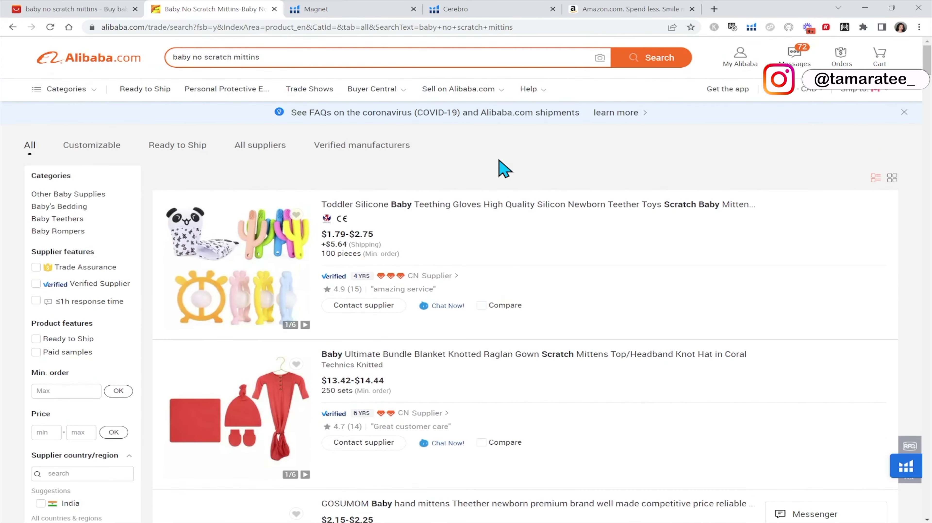
pyautogui.scroll(-2, 513, 213)
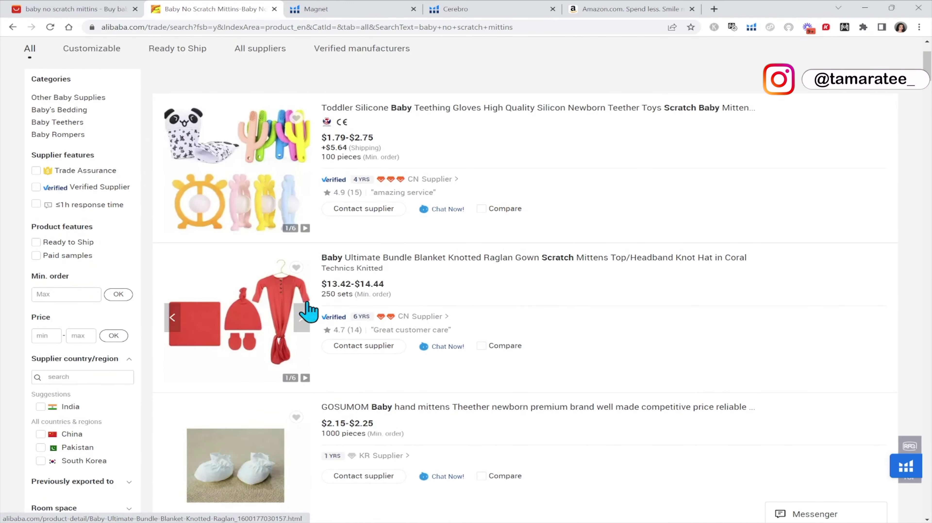
pyautogui.scroll(-2, 584, 312)
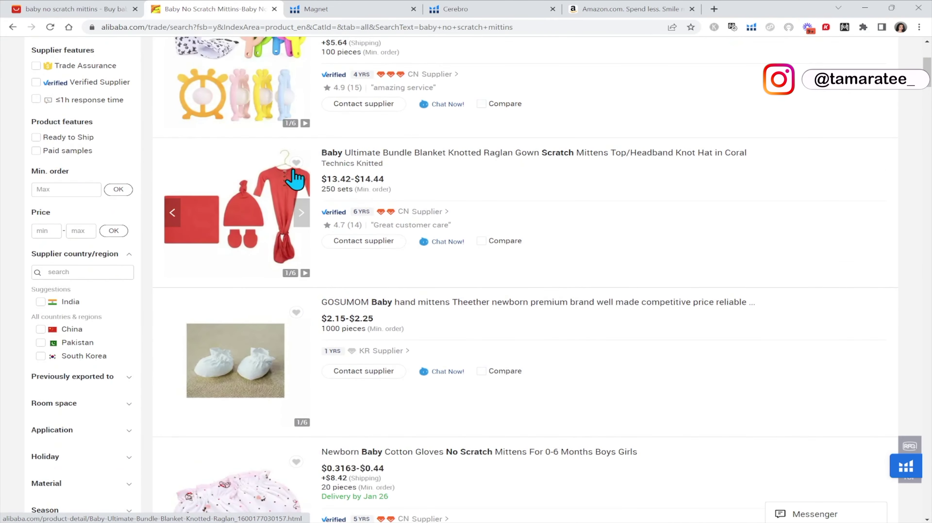
pyautogui.scroll(-6, 610, 272)
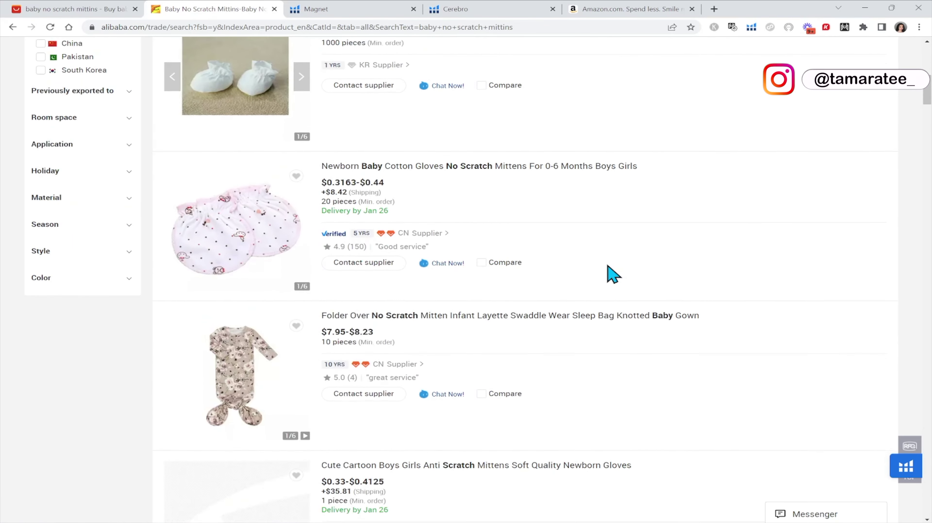
pyautogui.scroll(-2, 612, 274)
pyautogui.scroll(2, 613, 274)
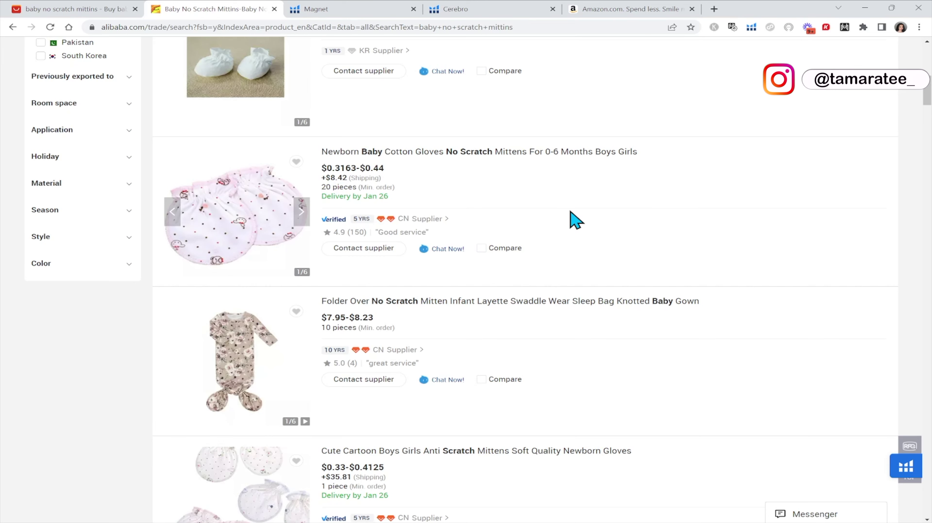
pyautogui.scroll(-5, 573, 220)
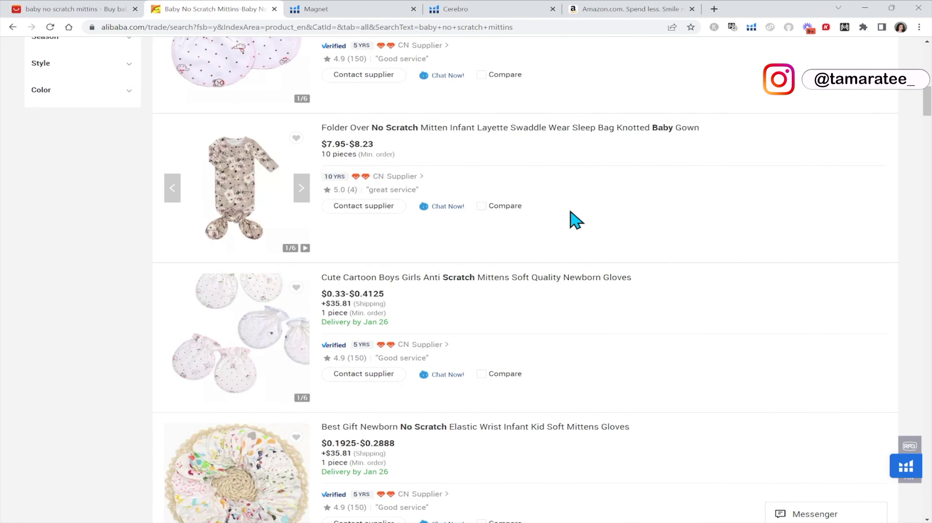
pyautogui.scroll(-2, 573, 220)
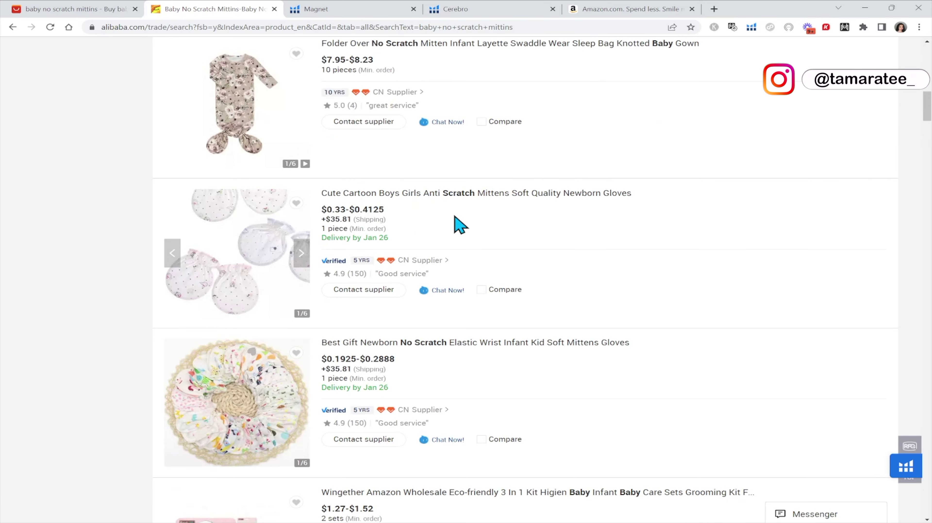
pyautogui.scroll(-14, 459, 224)
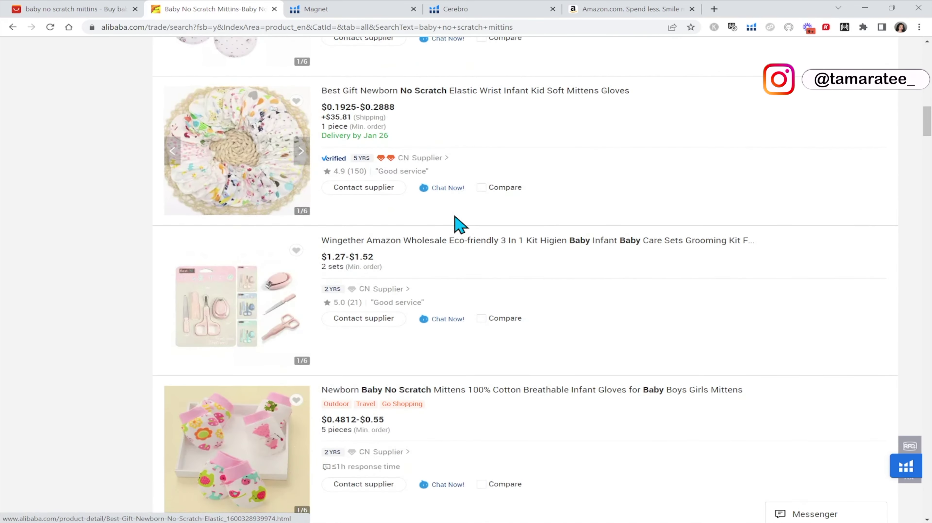
pyautogui.scroll(-3, 459, 224)
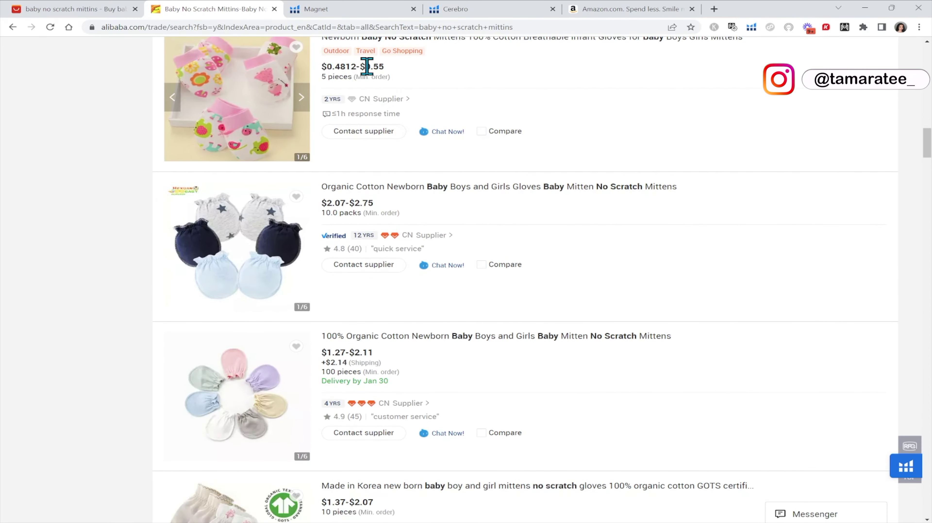
pyautogui.scroll(-5, 555, 141)
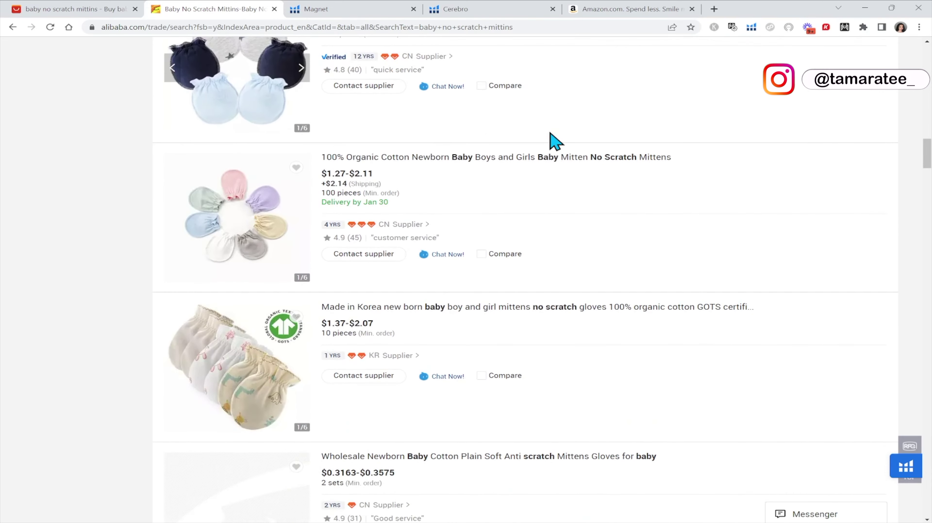
pyautogui.scroll(-4, 551, 227)
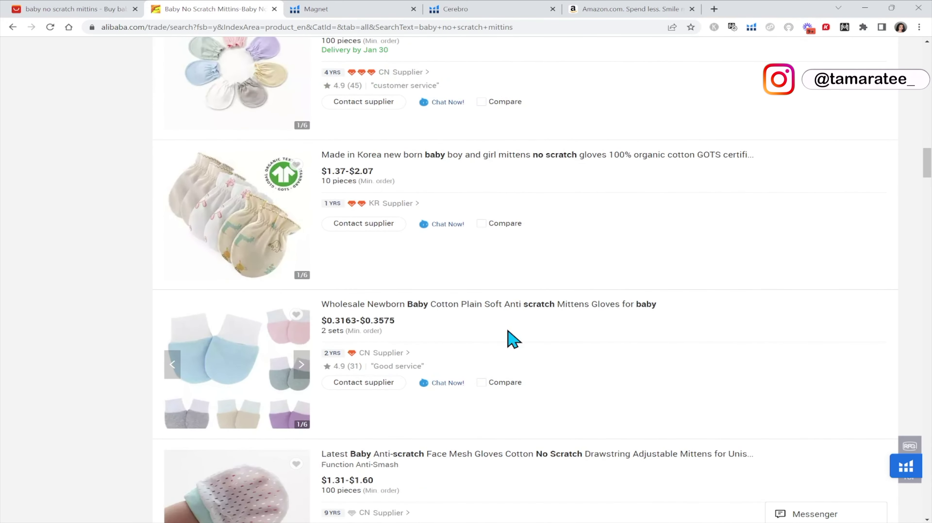
pyautogui.scroll(-7, 512, 339)
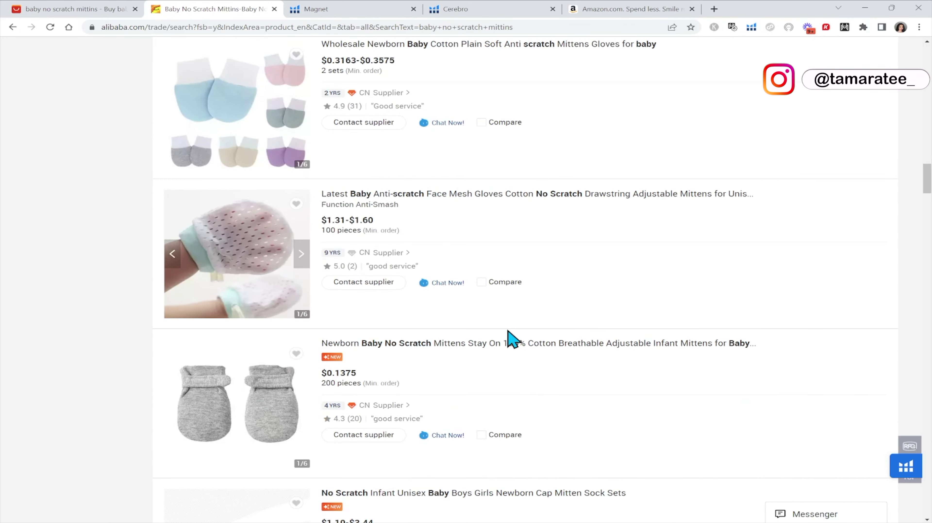
pyautogui.scroll(-3, 511, 339)
# - Scroll back up through the supplier listings and bring the calculator forward
pyautogui.scroll(9, 512, 339)
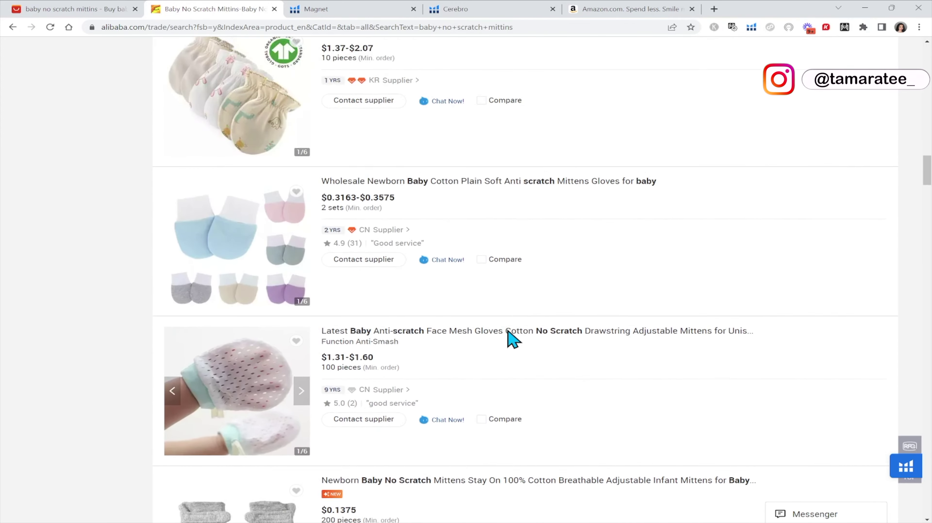
pyautogui.scroll(8, 513, 339)
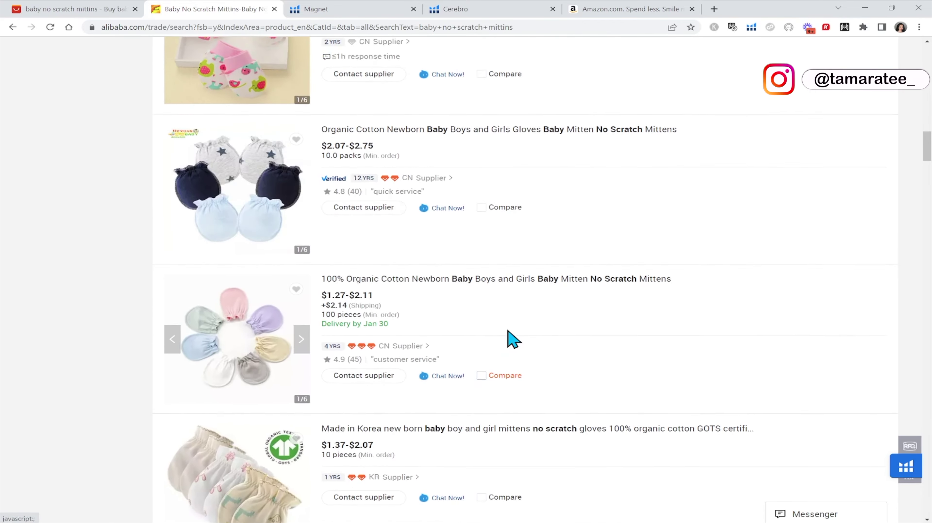
pyautogui.scroll(11, 513, 339)
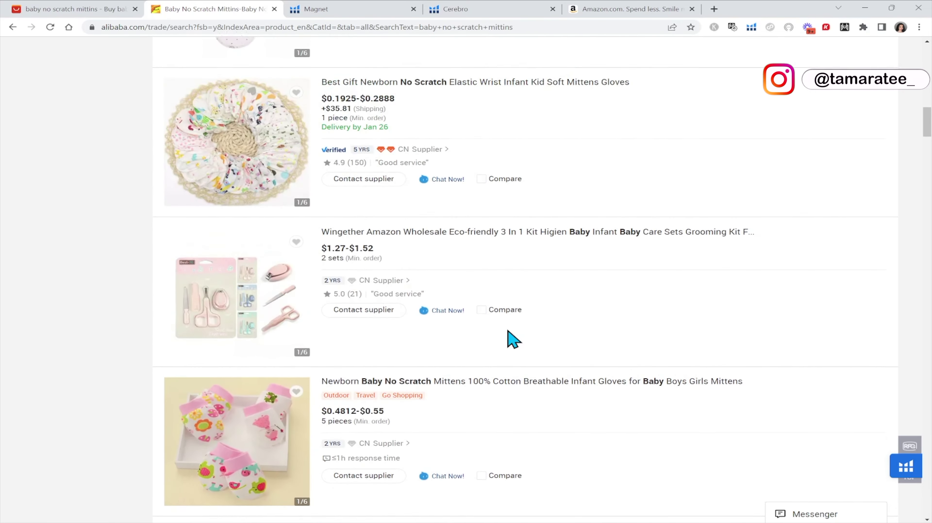
pyautogui.scroll(8, 513, 339)
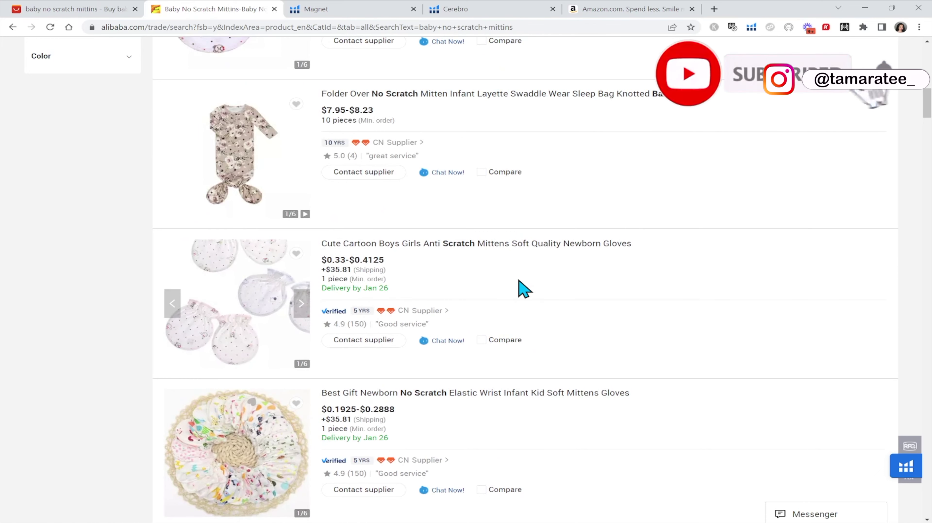
pyautogui.scroll(1, 524, 289)
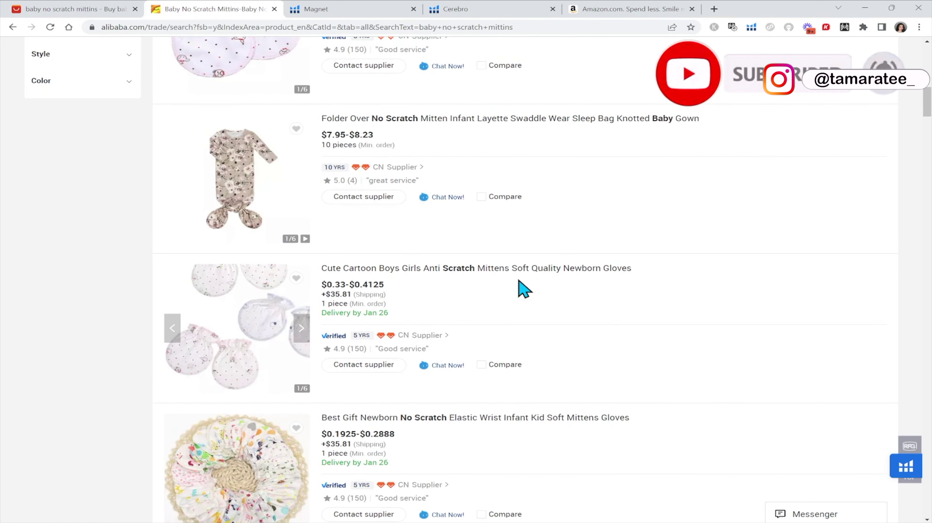
pyautogui.scroll(6, 524, 289)
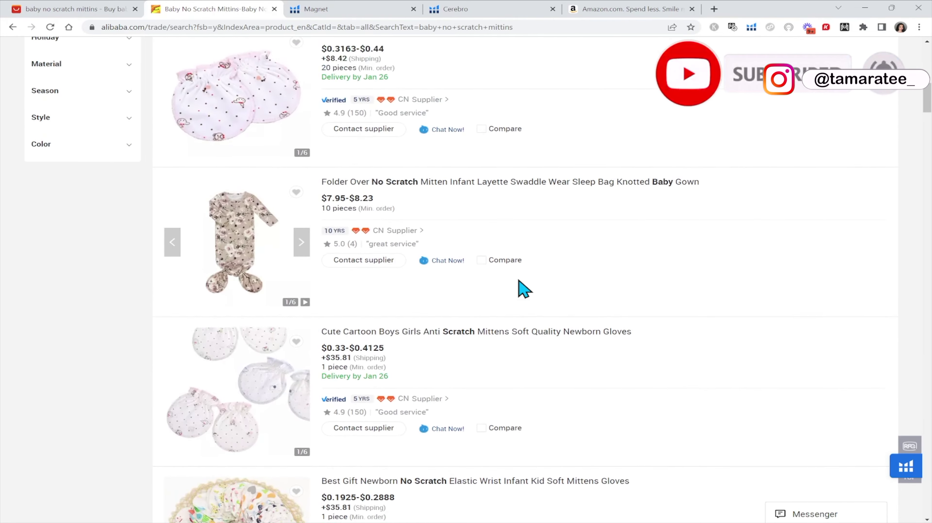
pyautogui.scroll(-1, 524, 289)
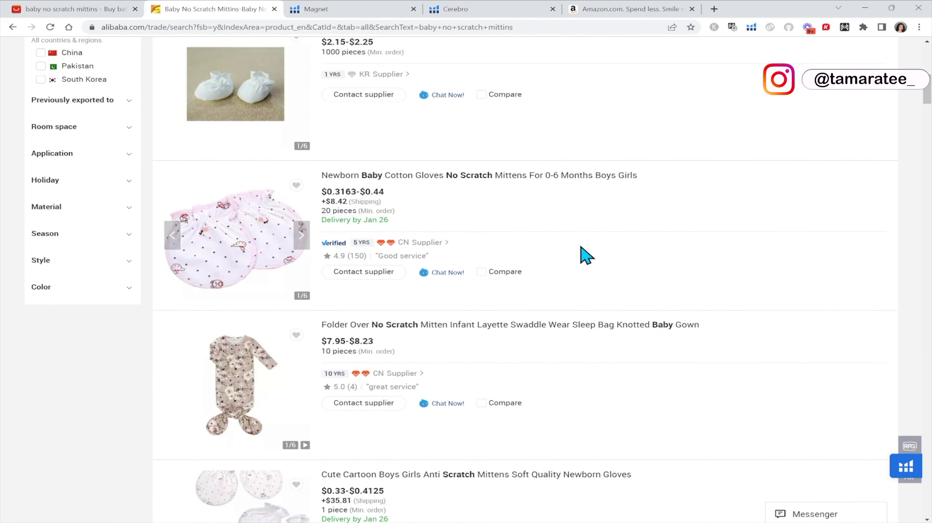
pyautogui.scroll(-7, 586, 255)
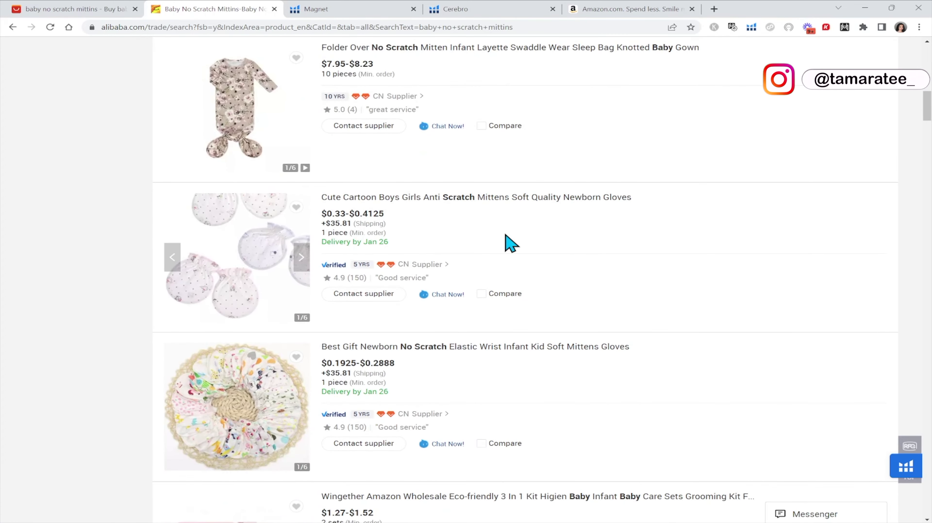
pyautogui.scroll(-3, 506, 243)
pyautogui.scroll(-1, 550, 292)
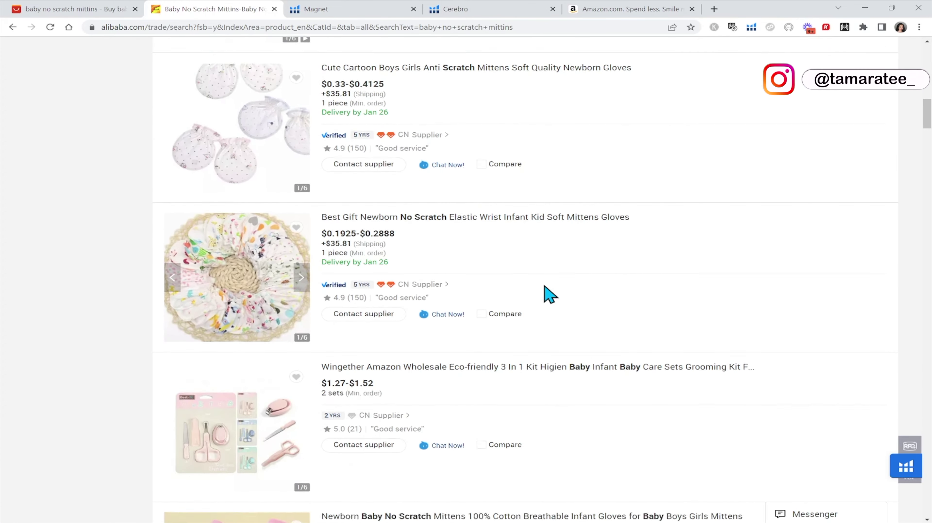
pyautogui.scroll(1, 546, 290)
pyautogui.scroll(3, 548, 293)
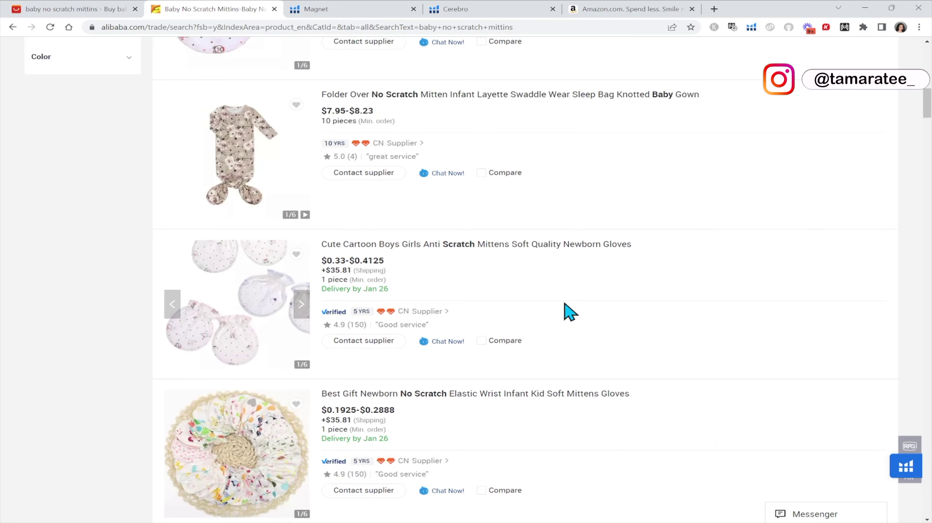
pyautogui.scroll(1, 568, 315)
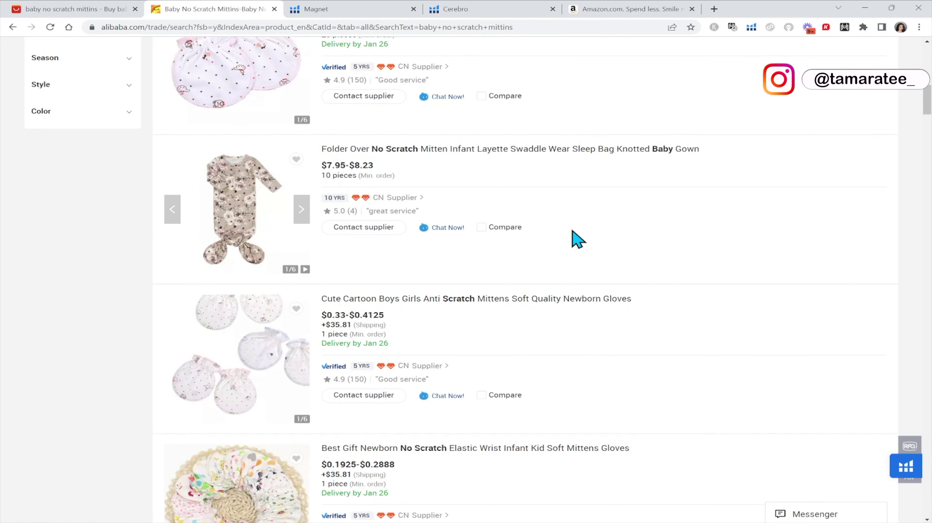
pyautogui.scroll(3, 575, 234)
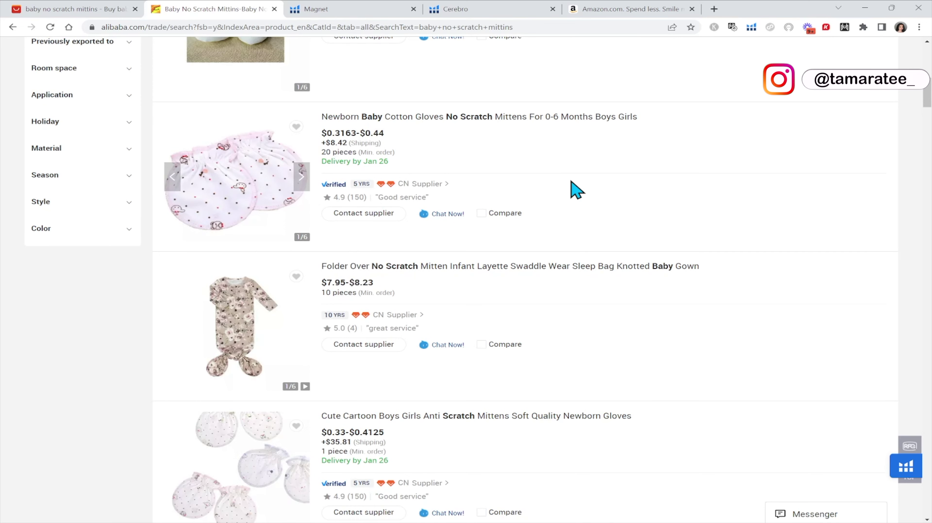
pyautogui.scroll(2, 576, 189)
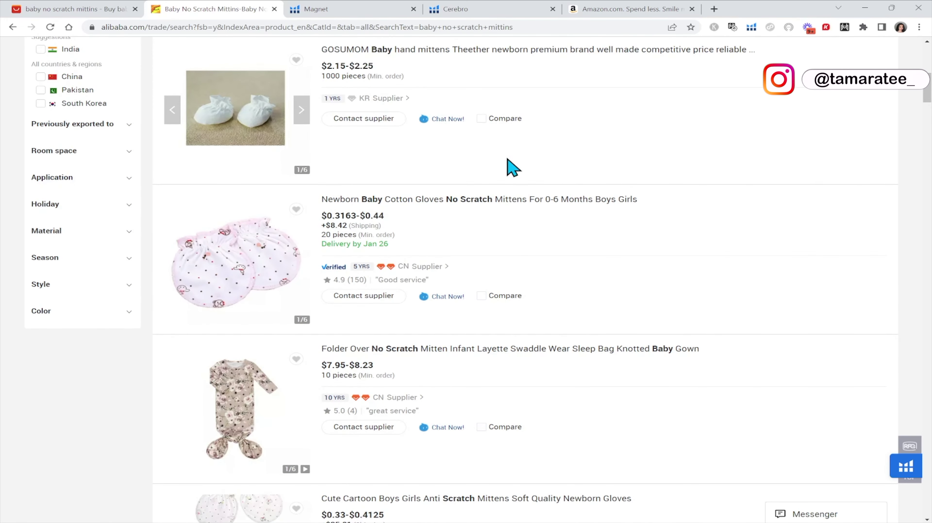
pyautogui.scroll(1, 513, 167)
pyautogui.scroll(1, 513, 167)
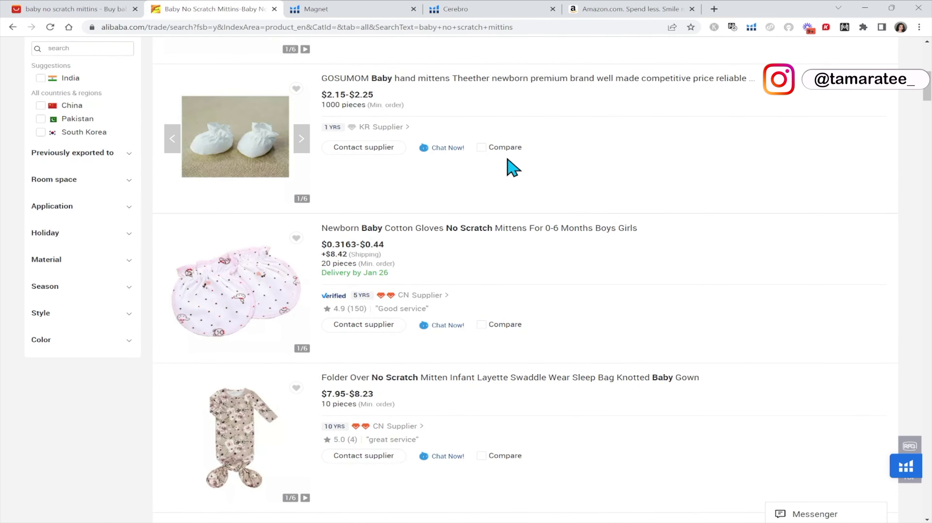
pyautogui.scroll(1, 454, 183)
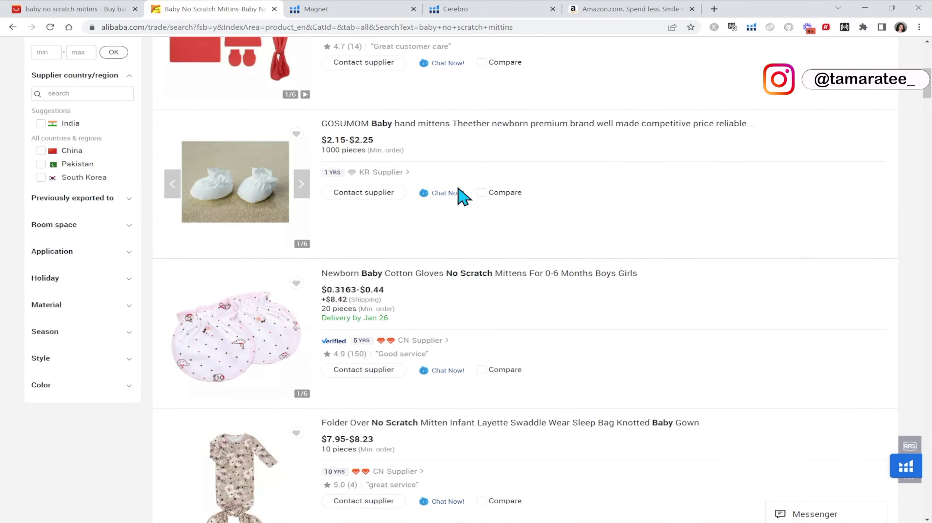
pyautogui.scroll(1, 496, 274)
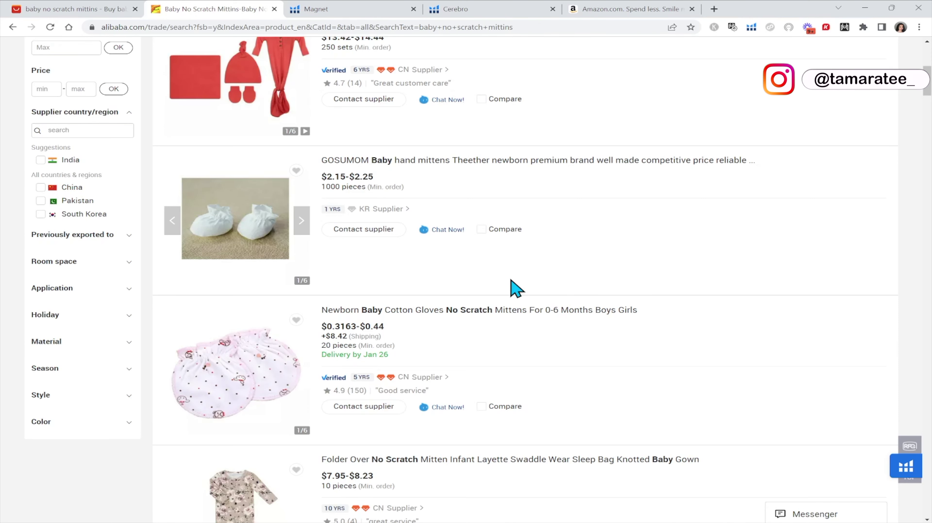
pyautogui.scroll(1, 517, 290)
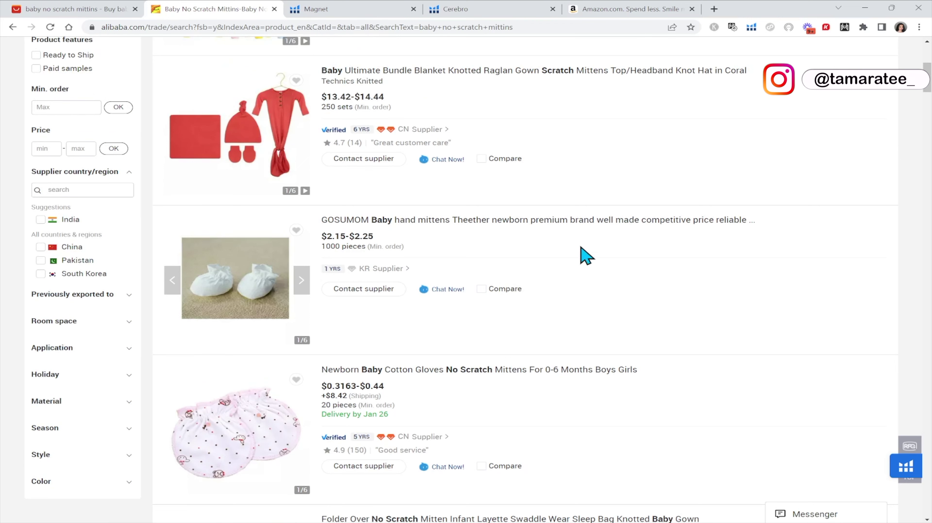
pyautogui.hotkey('alt', 'Tab')
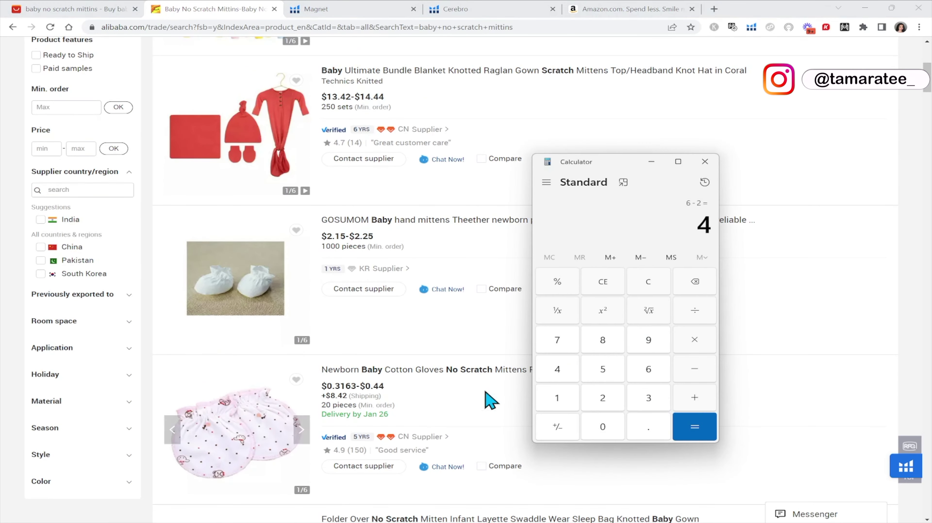
# - Calculate 300 units at 0.93 each, giving a total cost of 279
pyautogui.click(647, 290)
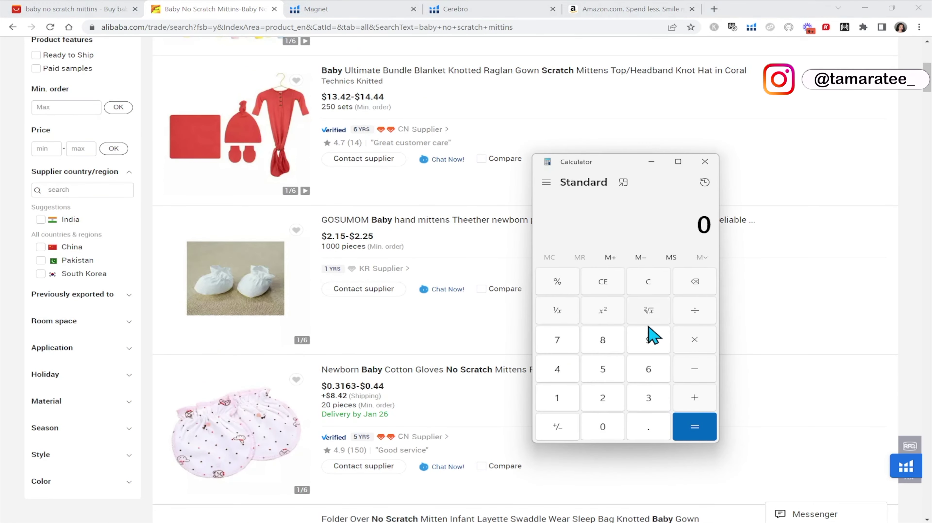
pyautogui.click(650, 427)
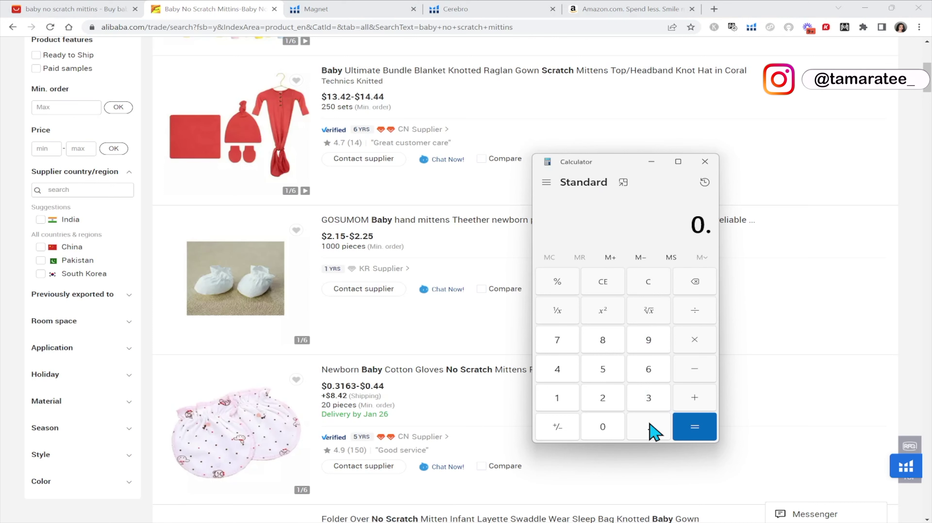
pyautogui.click(649, 343)
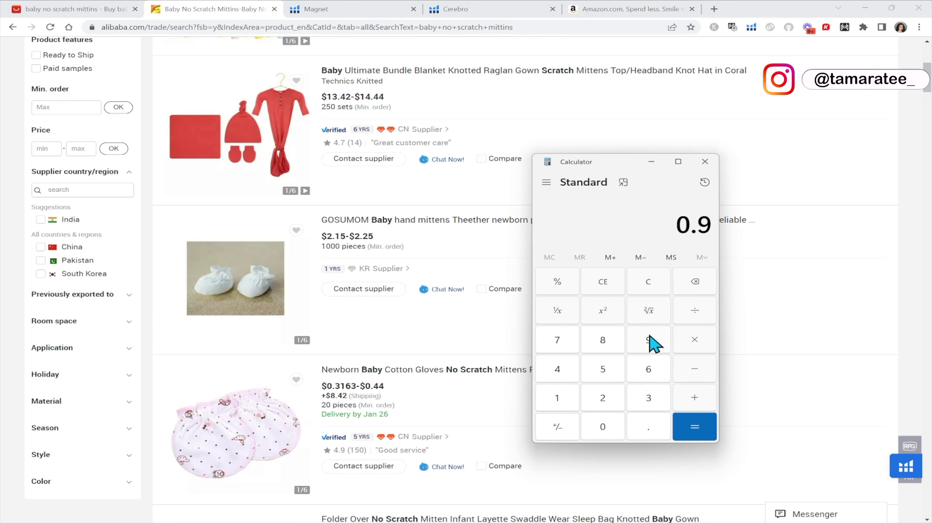
pyautogui.click(651, 404)
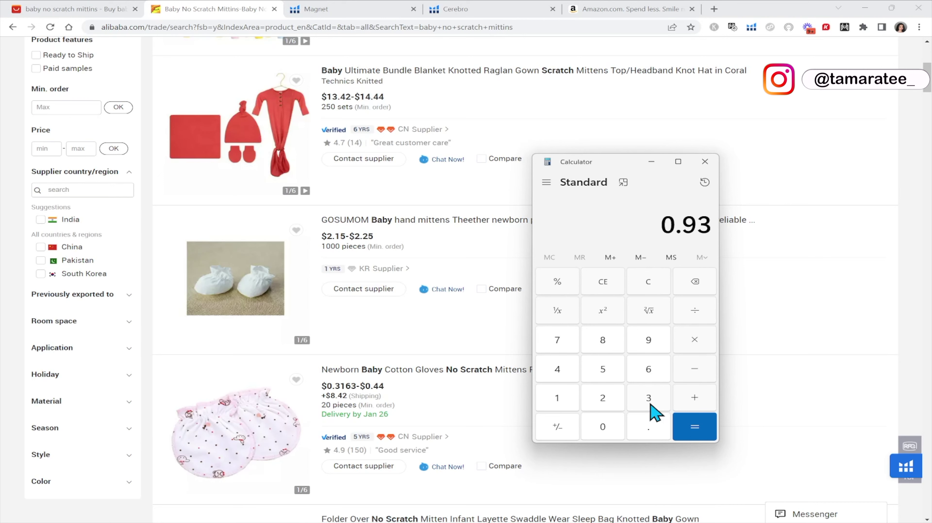
pyautogui.click(692, 343)
pyautogui.click(653, 401)
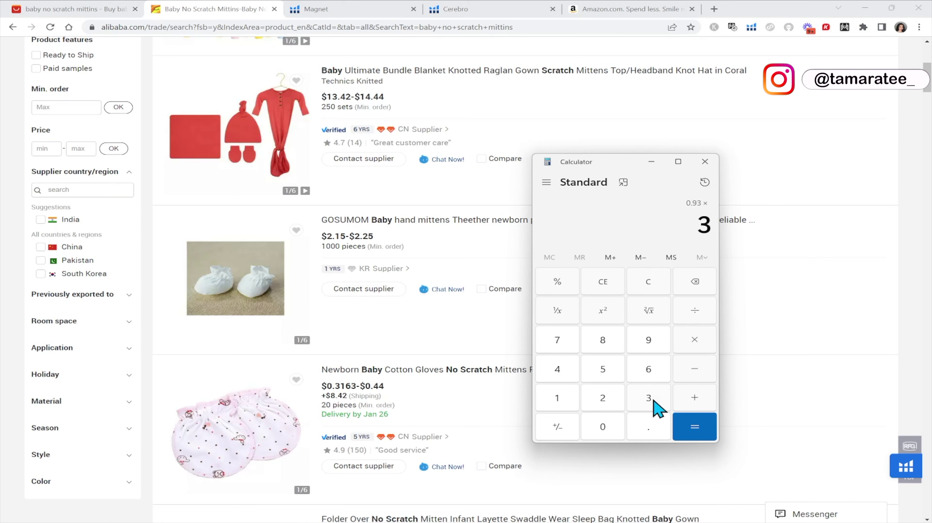
pyautogui.click(603, 427)
pyautogui.click(603, 427)
pyautogui.click(690, 427)
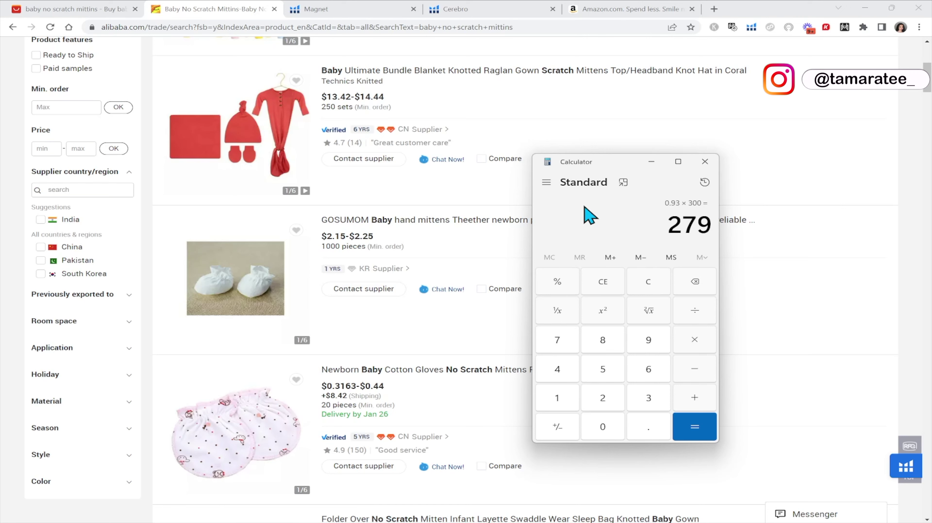
# - Calculate 500 units at 1 each, giving a total of 500
pyautogui.click(650, 289)
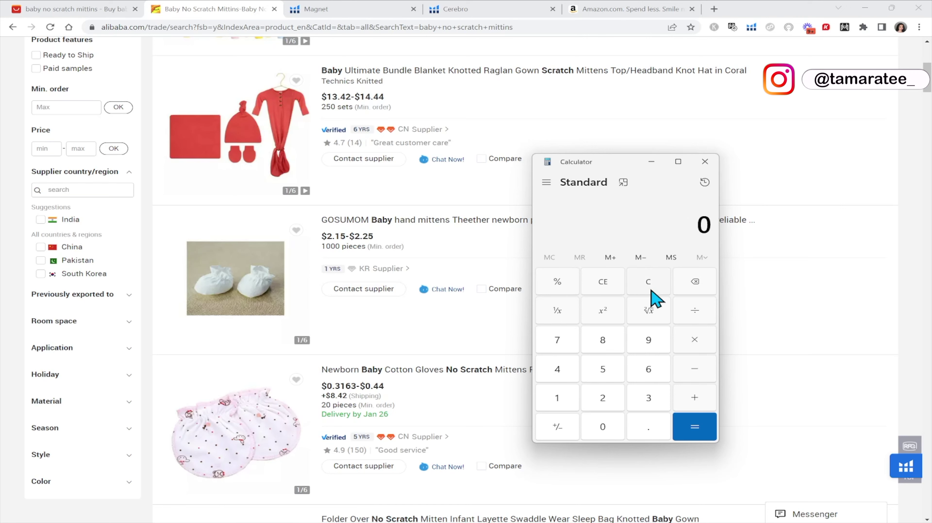
pyautogui.click(557, 397)
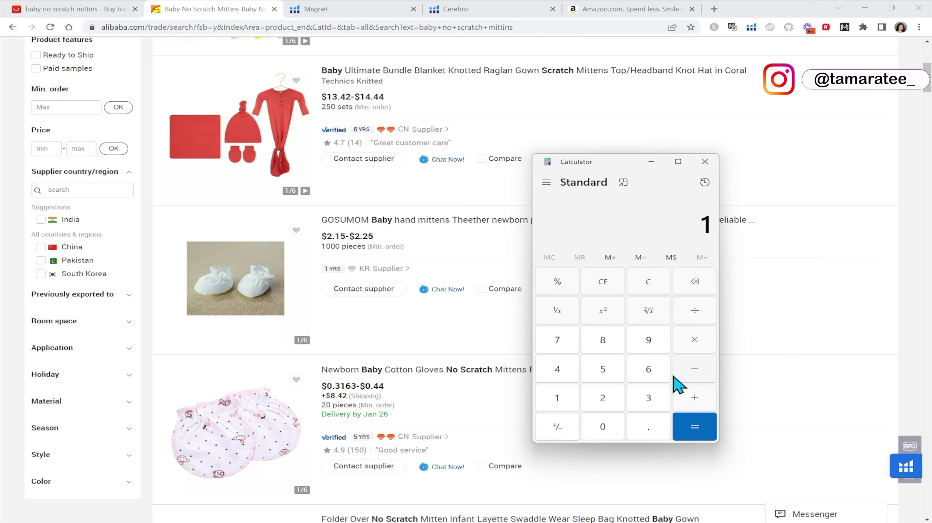
pyautogui.click(695, 340)
pyautogui.click(603, 369)
pyautogui.click(602, 427)
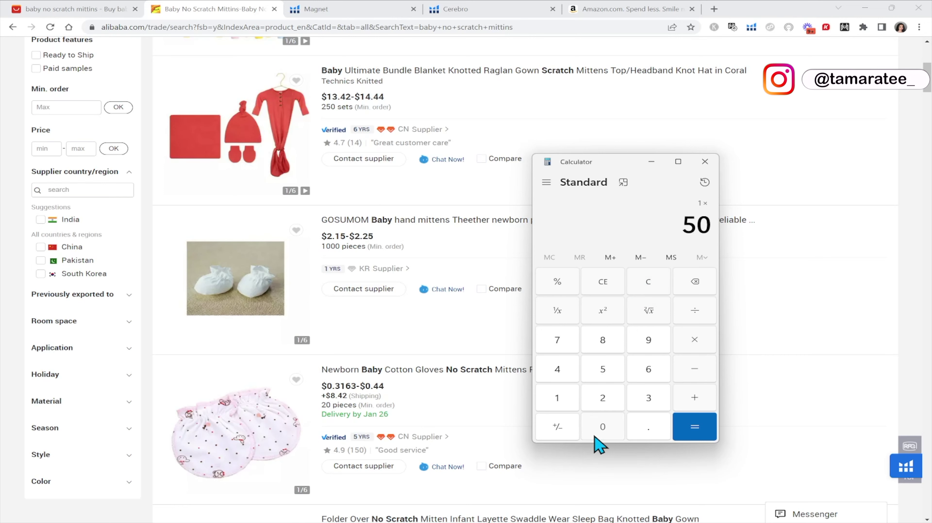
pyautogui.click(603, 427)
pyautogui.click(694, 427)
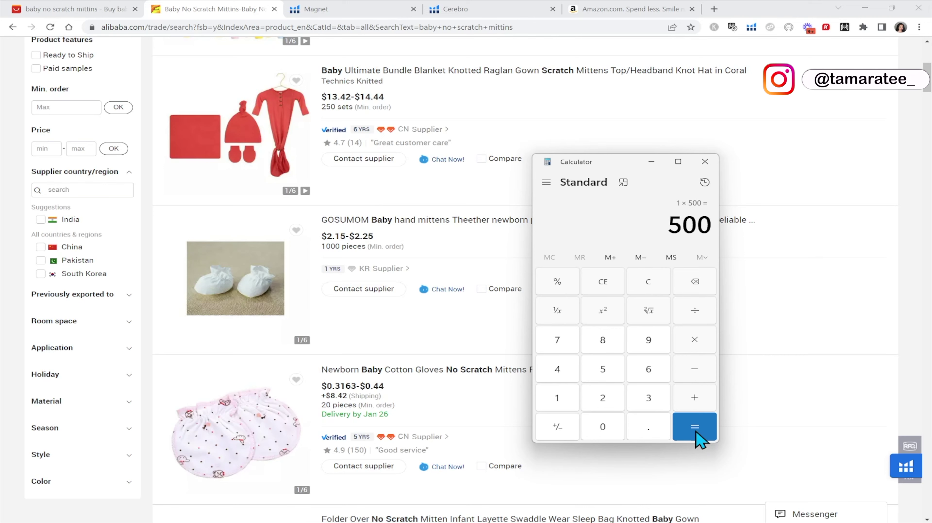
pyautogui.click(812, 356)
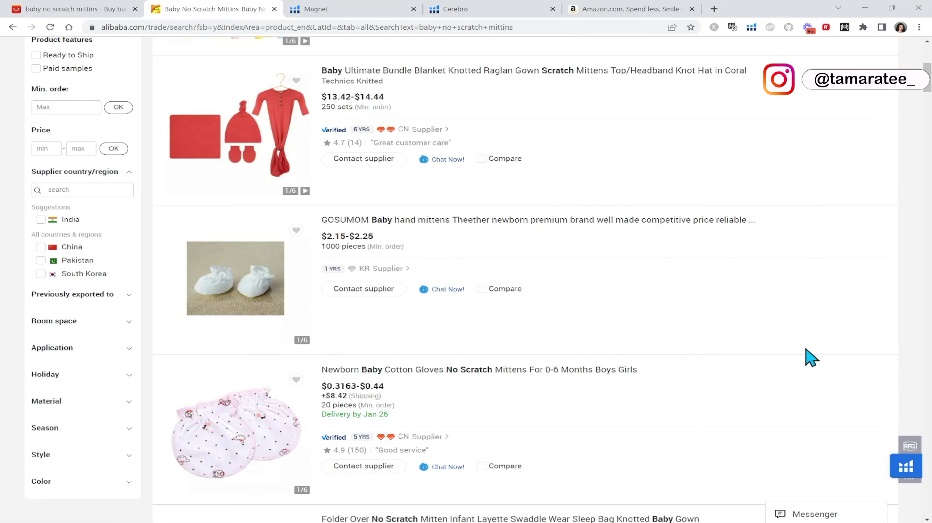
# - Glance at the AliExpress mitten results, return to the Alibaba listings, and bring the calculator back
pyautogui.scroll(-3, 659, 289)
pyautogui.scroll(-1, 659, 290)
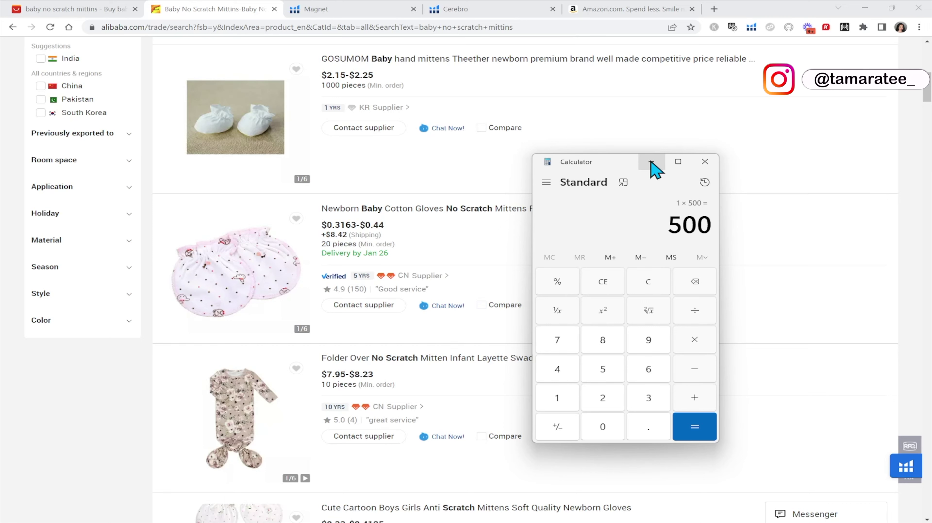
pyautogui.click(52, 10)
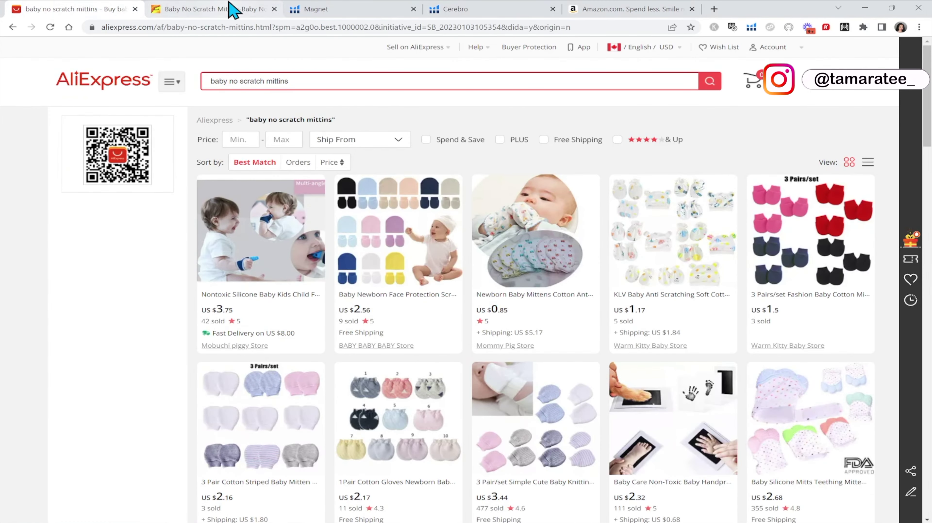
pyautogui.click(232, 10)
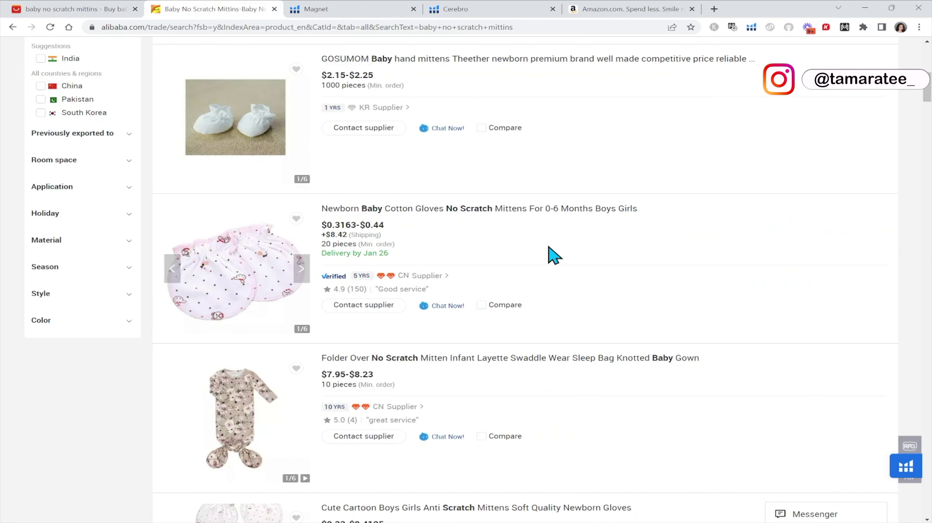
pyautogui.scroll(-2, 554, 254)
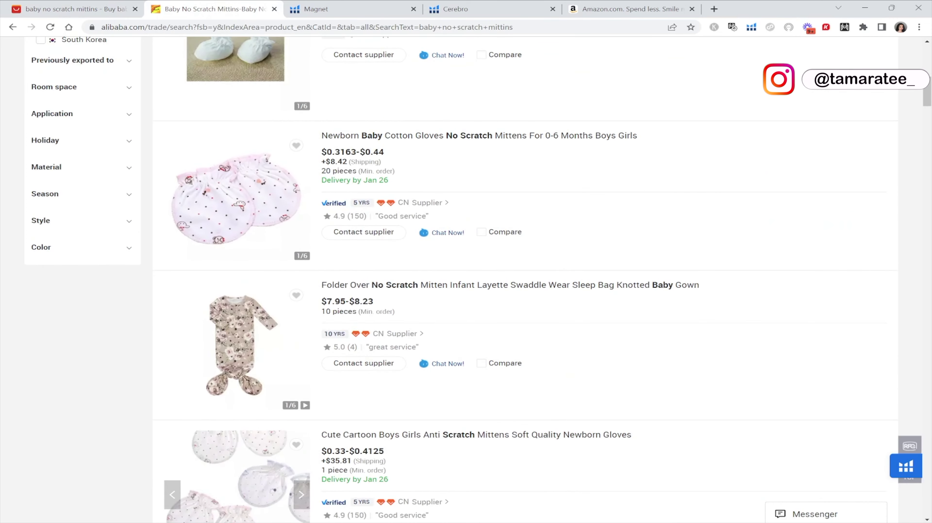
pyautogui.hotkey('alt', 'Tab')
# - Clear the calculator, enter 279, and minimize it
pyautogui.click(648, 282)
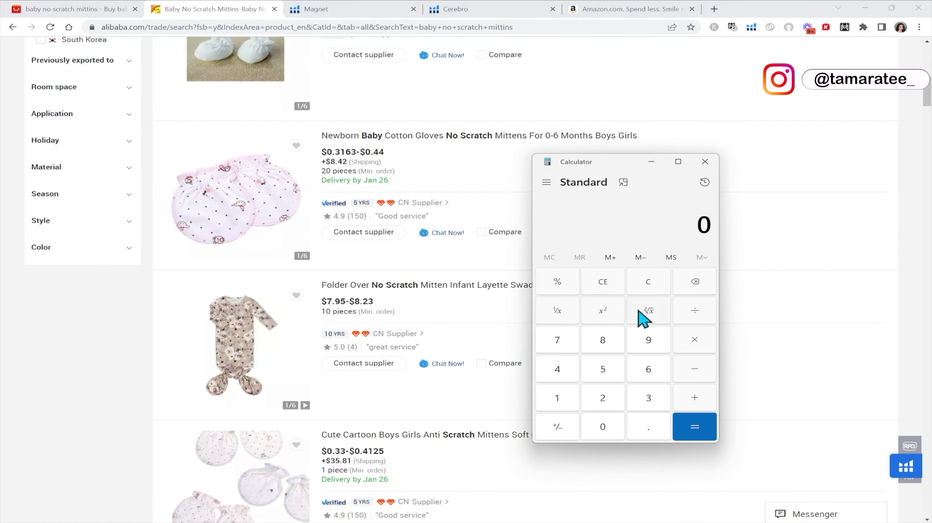
pyautogui.click(616, 396)
pyautogui.click(566, 348)
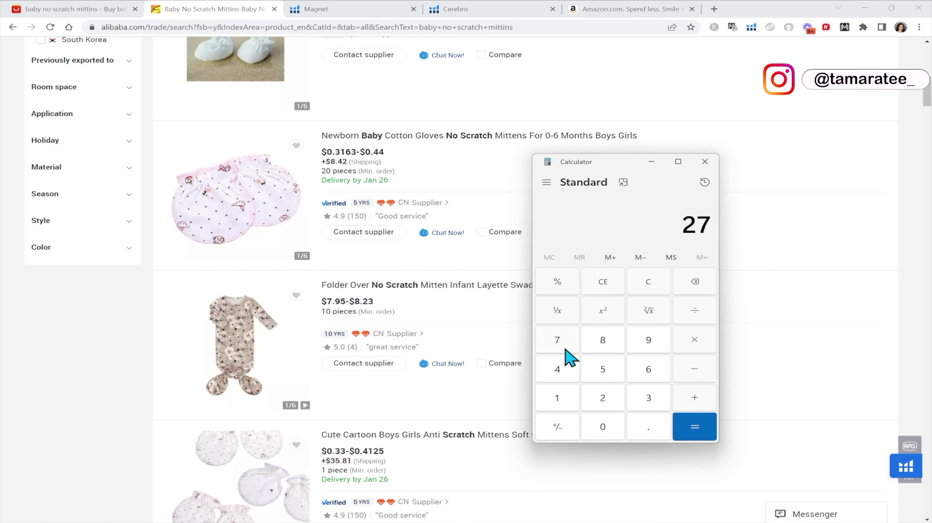
pyautogui.click(636, 344)
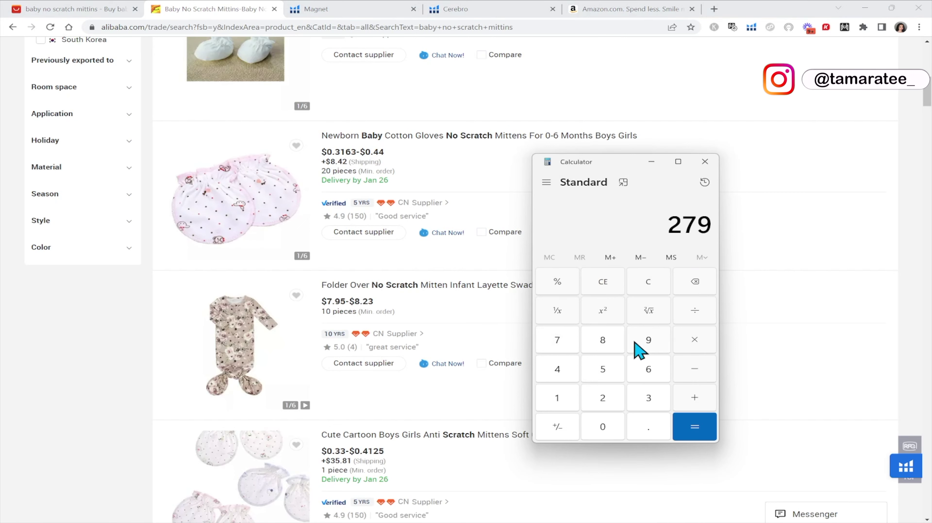
pyautogui.click(651, 162)
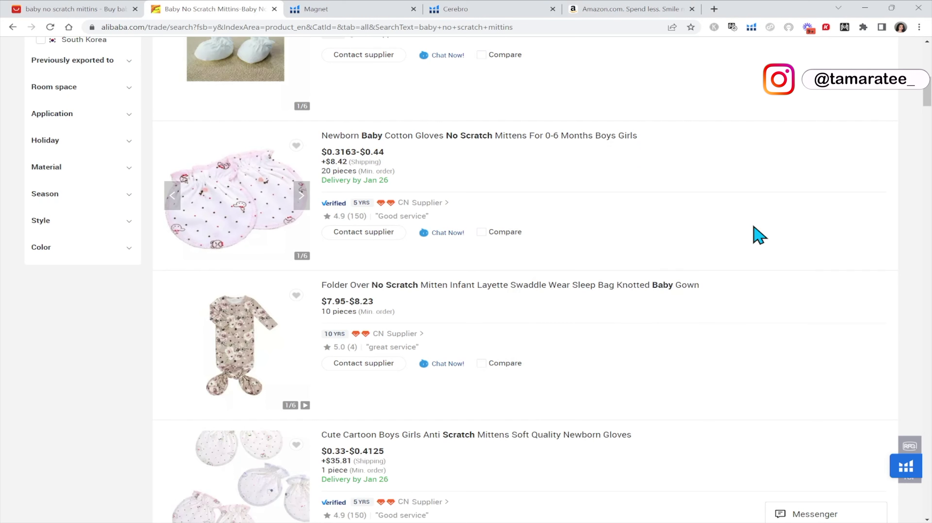
# - Check the Alibaba price ranges, briefly reopen the calculator showing 279, and minimize it again
pyautogui.scroll(2, 631, 218)
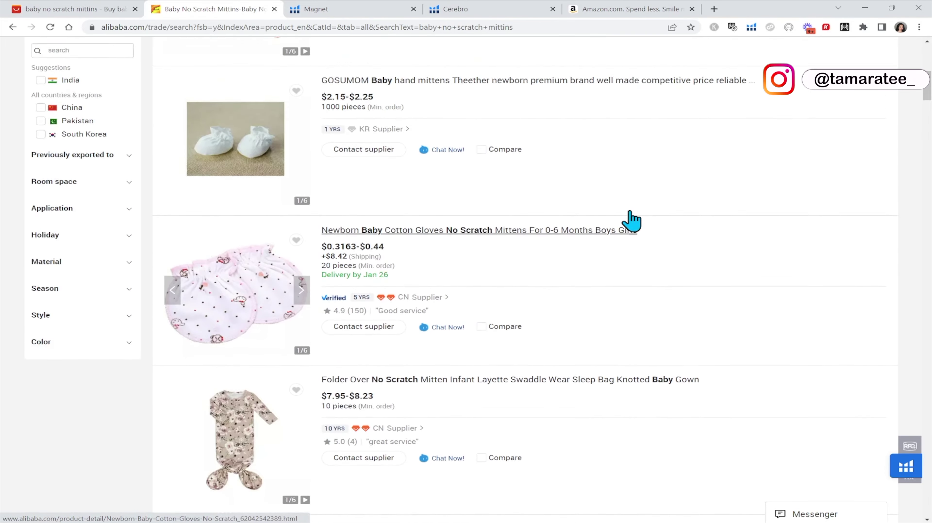
pyautogui.scroll(3, 631, 218)
pyautogui.scroll(-2, 636, 217)
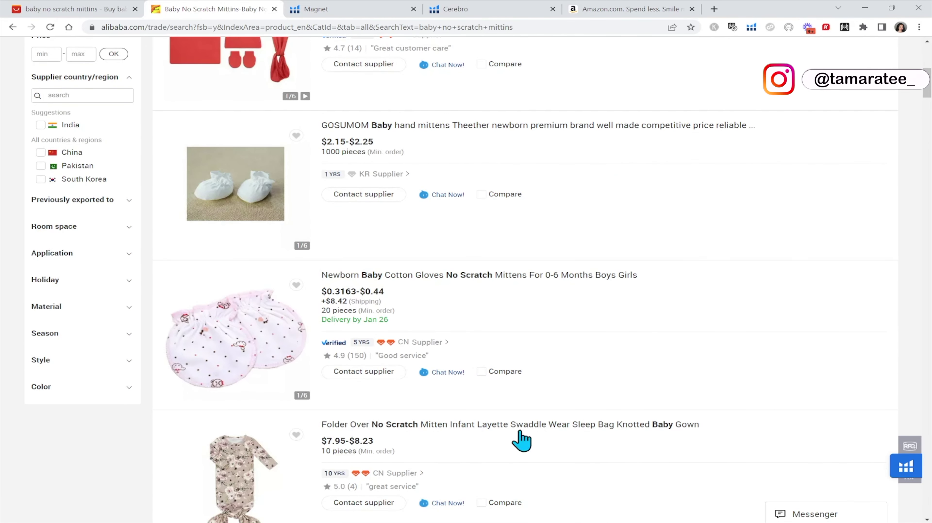
pyautogui.hotkey('alt', 'Tab')
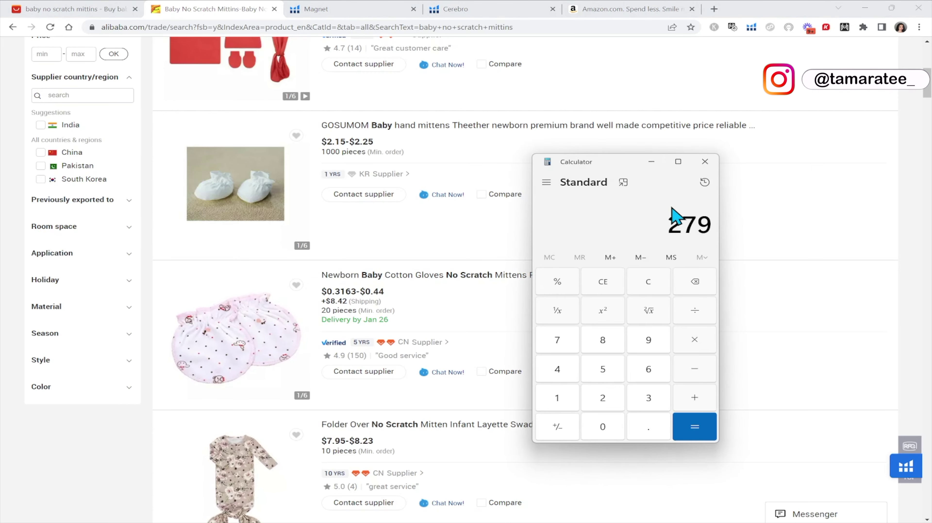
pyautogui.click(651, 161)
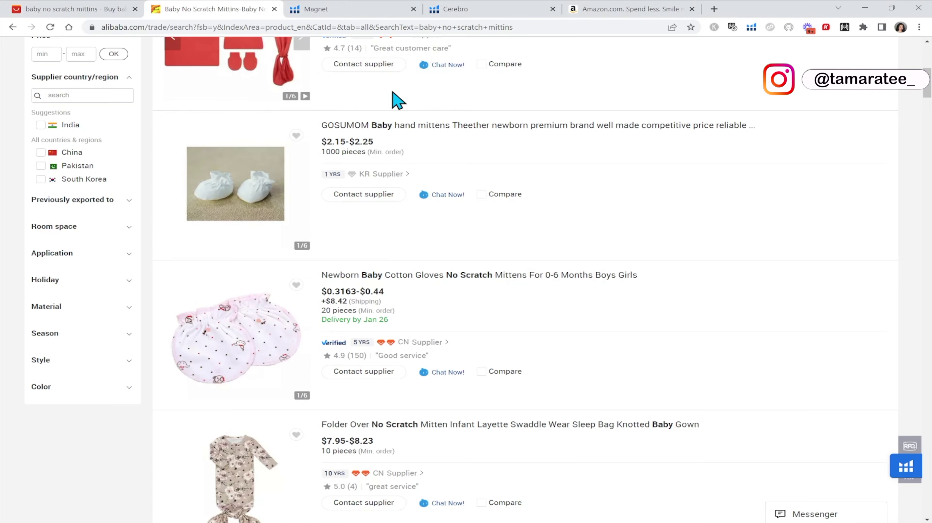
# - Return to the Magnet results for 'baby mittins' and scroll up to the filters and 748-keyword summary
pyautogui.click(358, 10)
pyautogui.scroll(4, 420, 188)
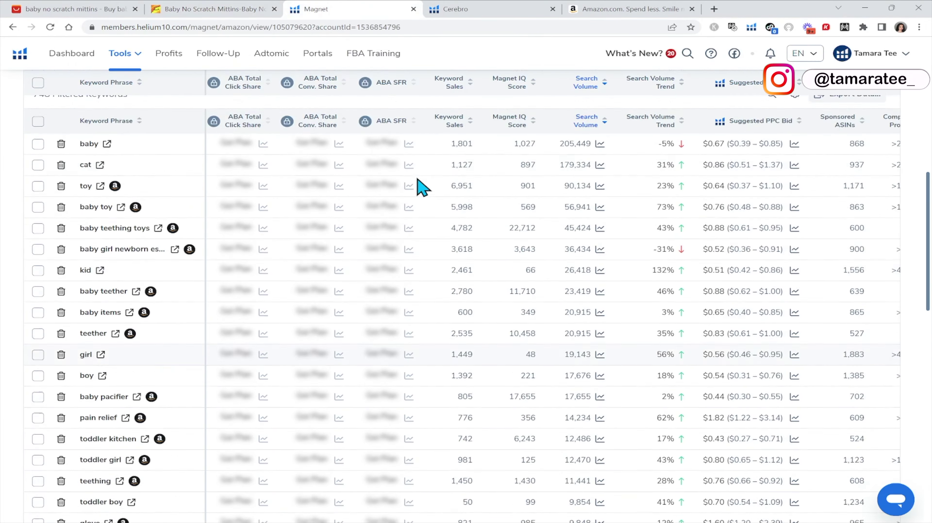
pyautogui.scroll(10, 421, 187)
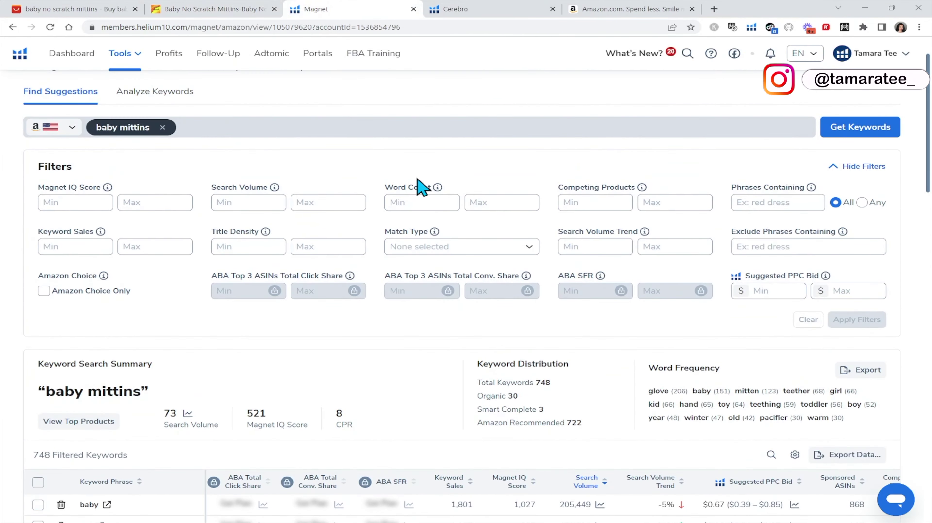
pyautogui.scroll(1, 421, 187)
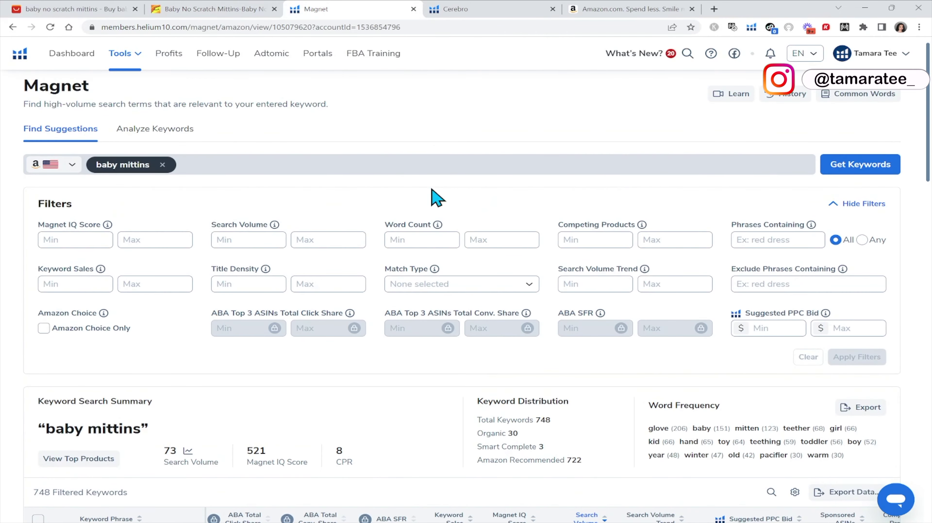
pyautogui.scroll(-10, 432, 192)
pyautogui.scroll(7, 378, 382)
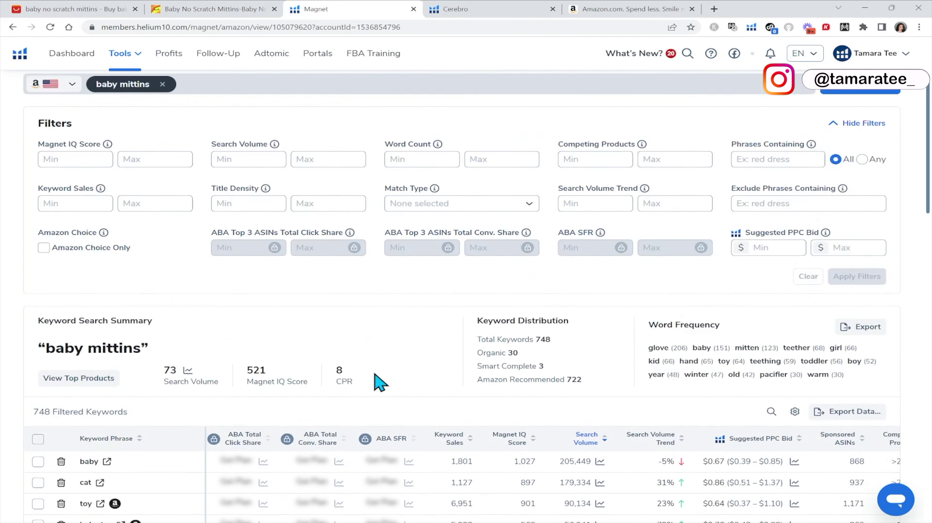
pyautogui.scroll(3, 378, 381)
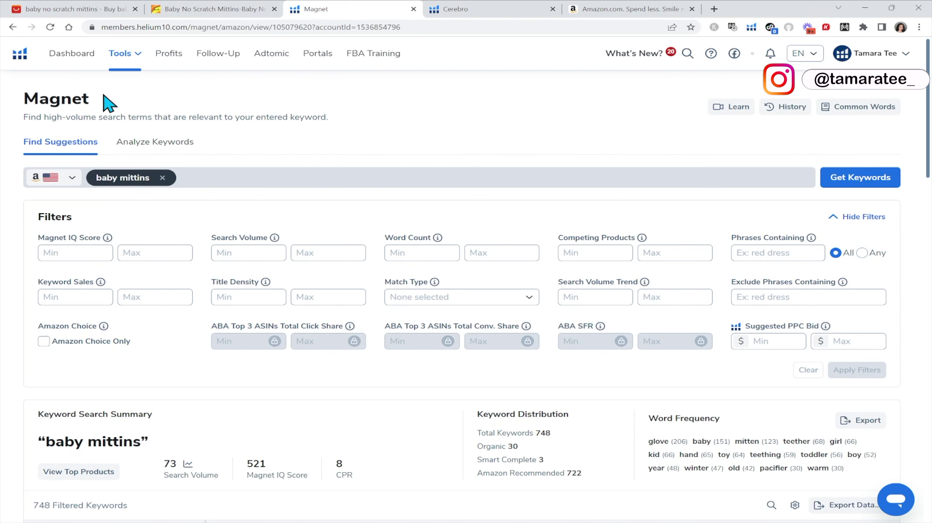
pyautogui.moveTo(134, 62)
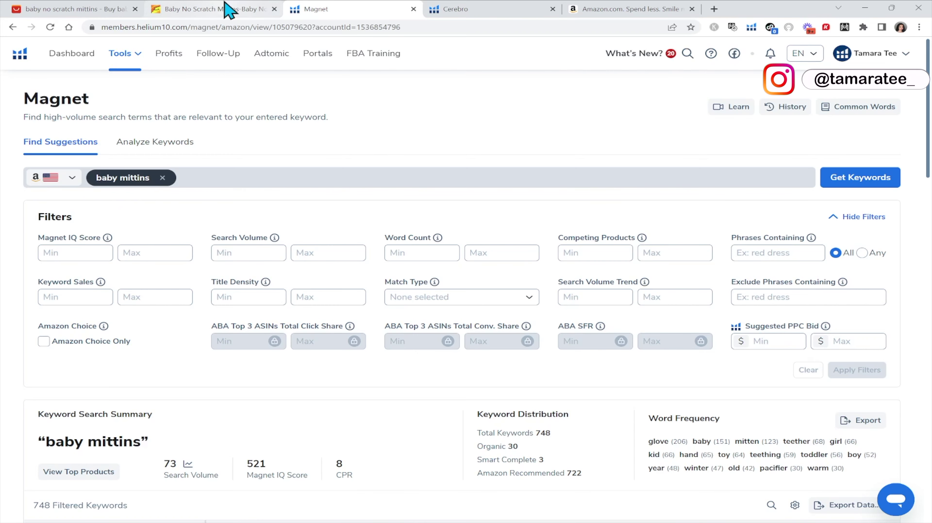
# - Compare the Alibaba mitten listings against the Magnet keyword page, ending back on Magnet
pyautogui.click(228, 9)
pyautogui.scroll(4, 341, 176)
pyautogui.scroll(4, 341, 176)
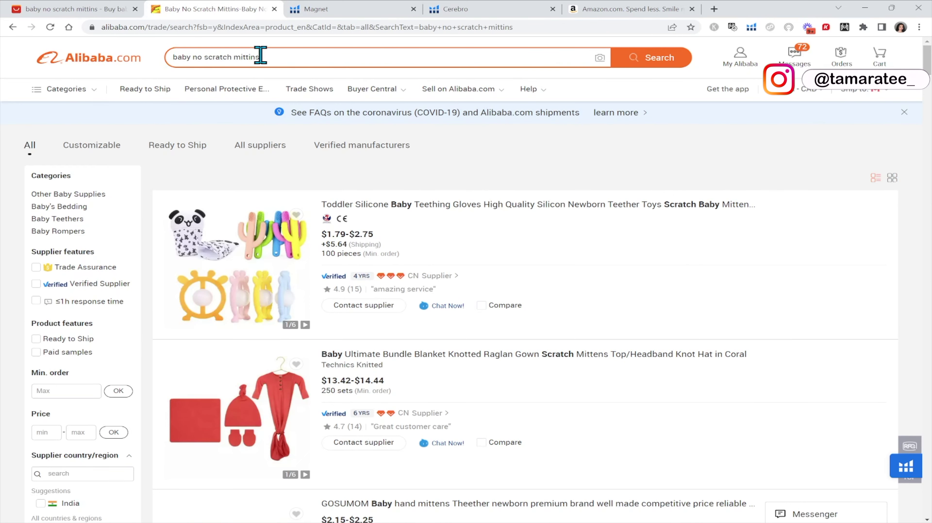
pyautogui.click(323, 10)
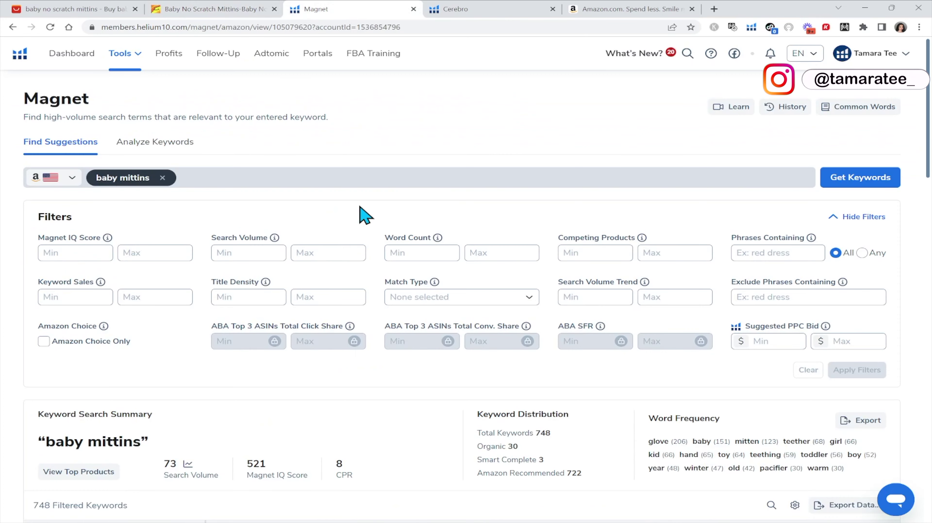
pyautogui.scroll(-1, 363, 216)
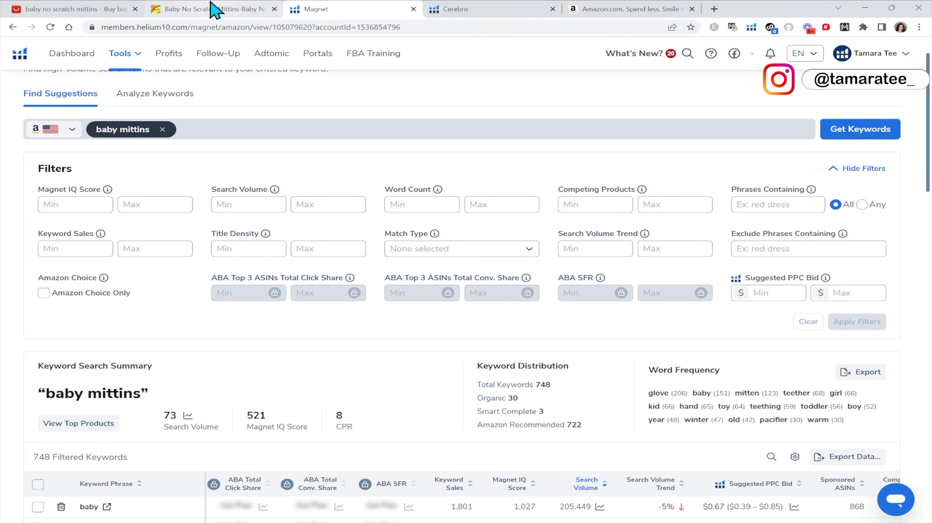
pyautogui.click(215, 9)
pyautogui.click(350, 9)
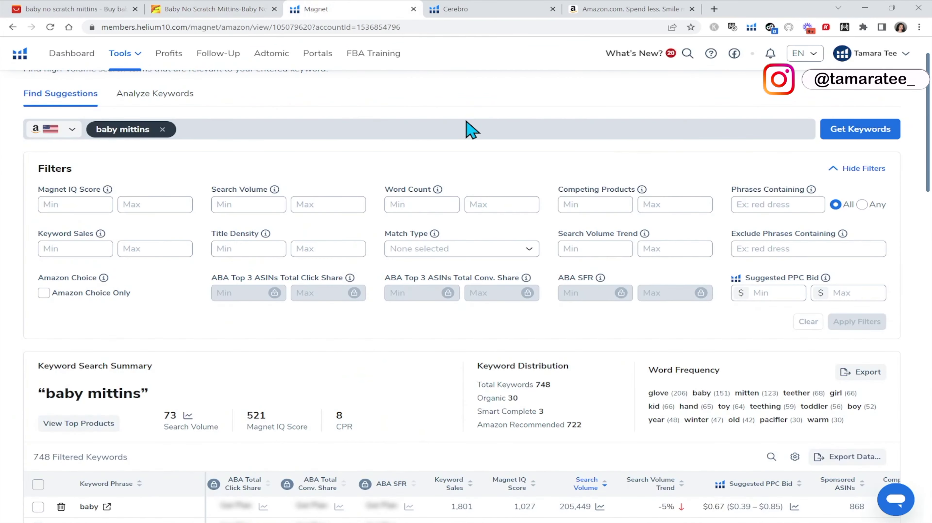
pyautogui.scroll(-6, 471, 130)
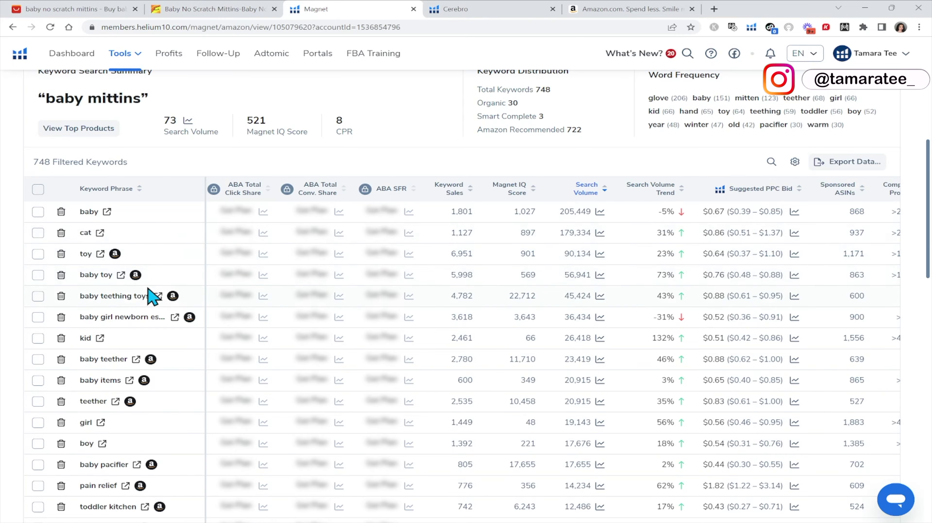
pyautogui.scroll(-1, 152, 297)
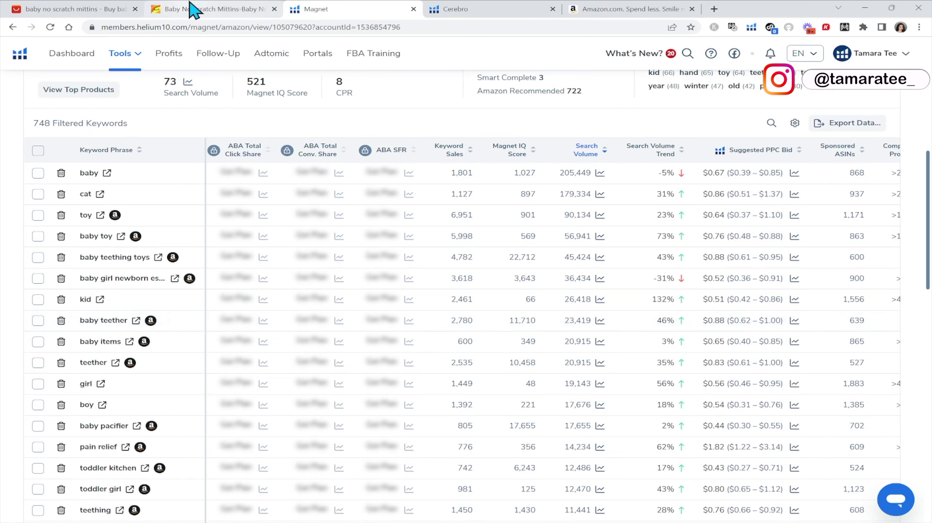
pyautogui.click(191, 10)
pyautogui.click(322, 7)
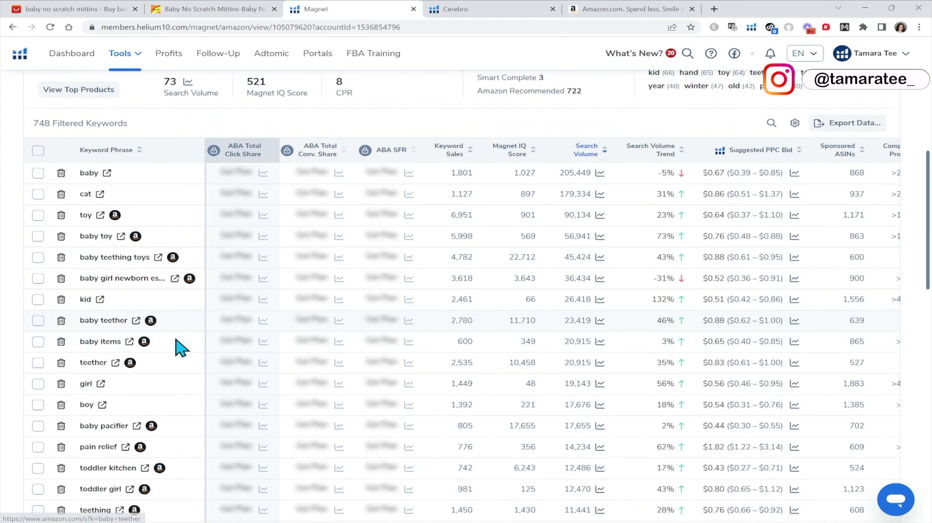
pyautogui.scroll(-2, 178, 348)
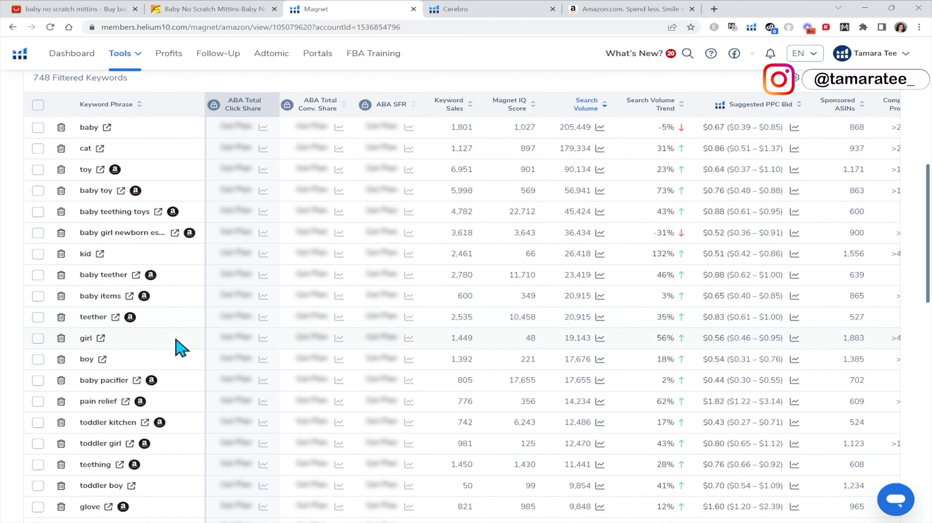
pyautogui.scroll(-2, 175, 346)
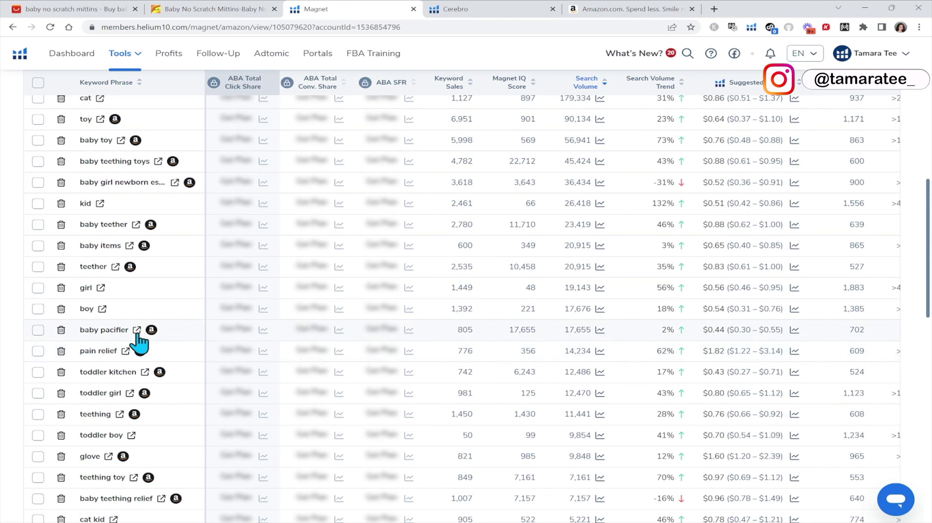
pyautogui.scroll(-3, 188, 381)
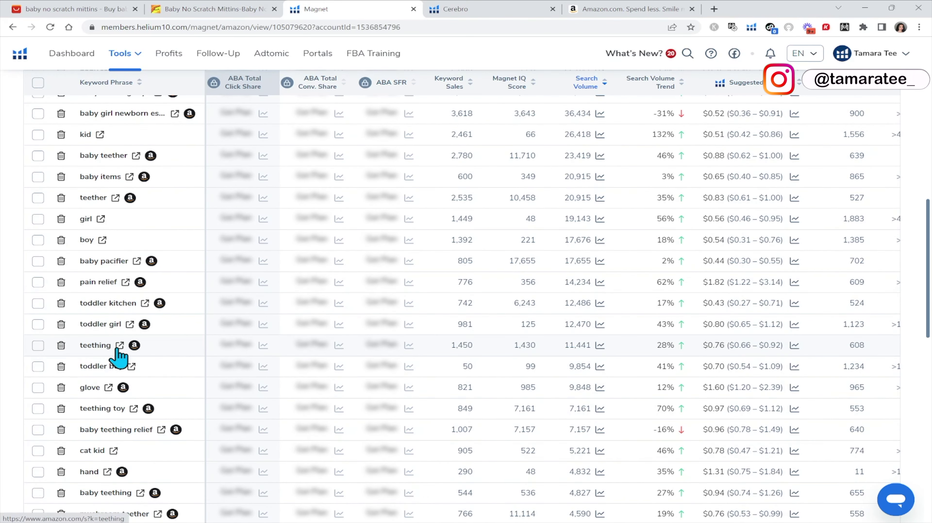
pyautogui.scroll(-5, 203, 339)
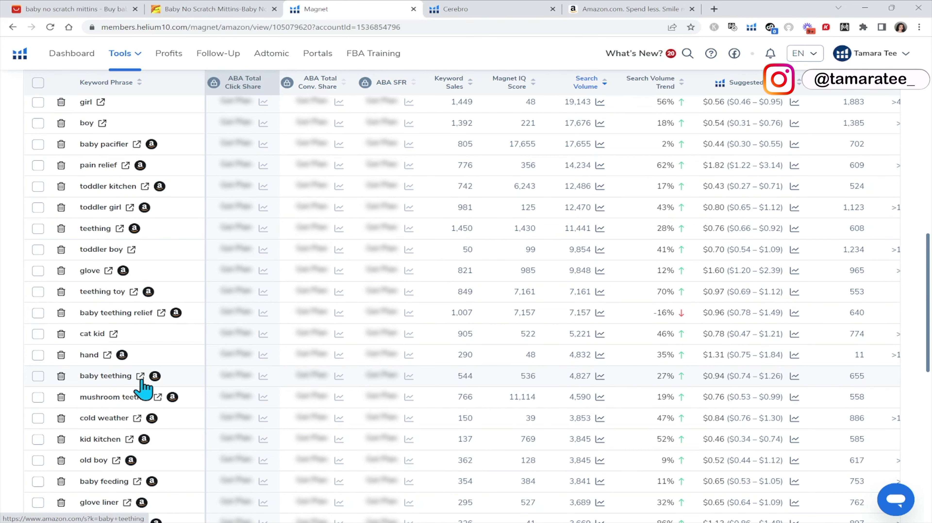
pyautogui.scroll(1, 143, 389)
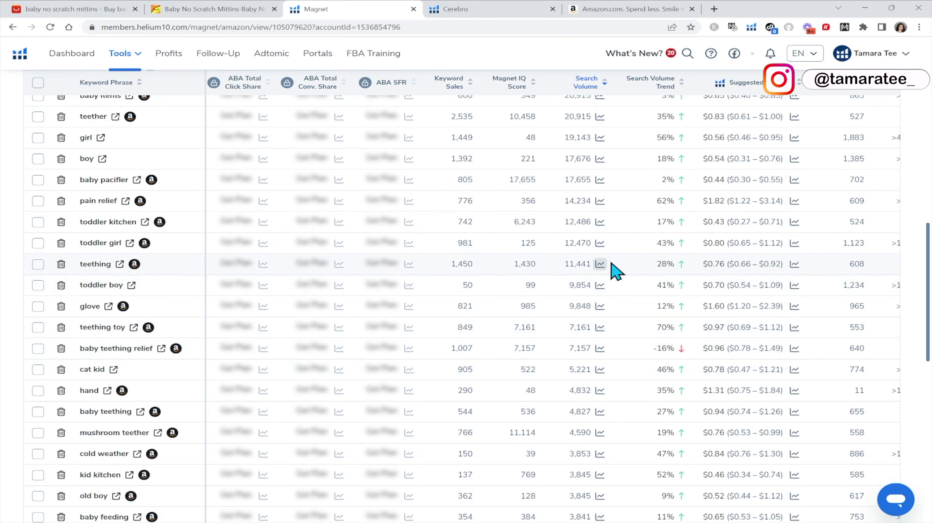
pyautogui.scroll(-3, 619, 281)
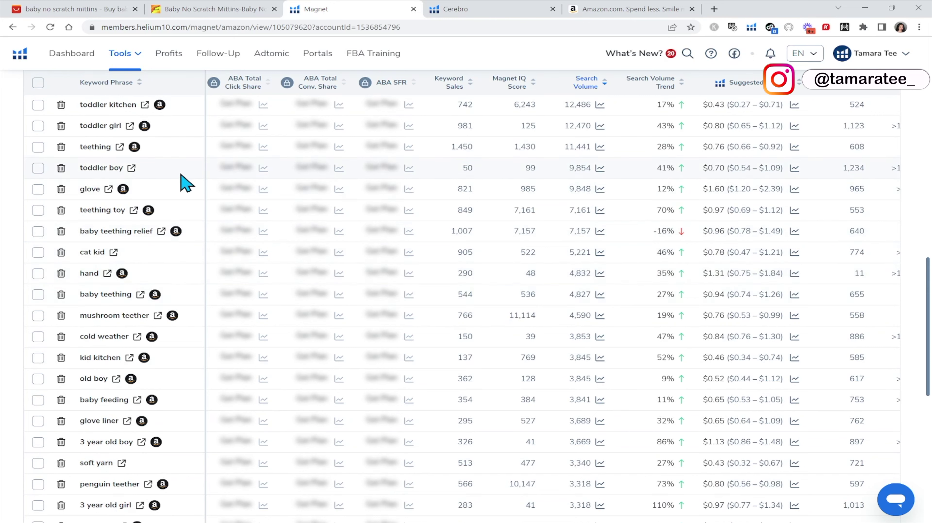
pyautogui.scroll(1, 152, 204)
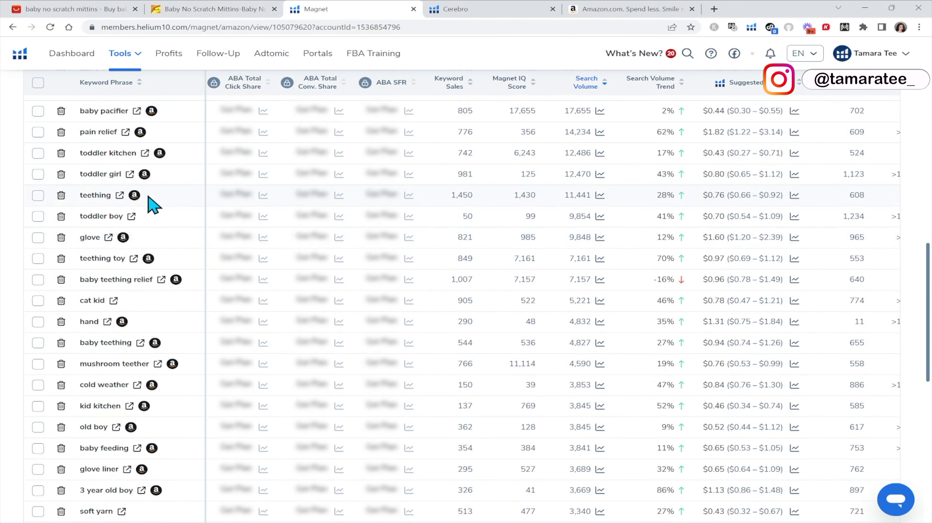
pyautogui.scroll(3, 152, 204)
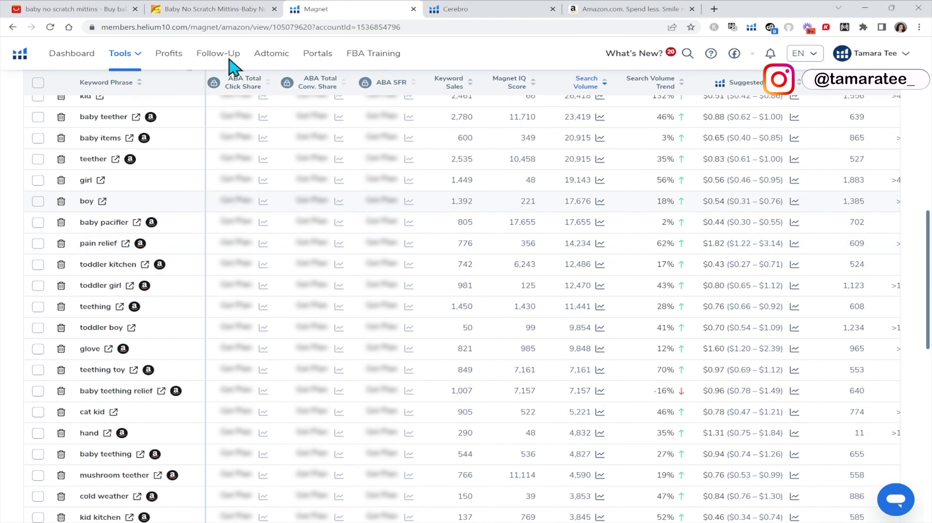
# - Search Amazon for 'baby no scratch mittins'
pyautogui.click(456, 8)
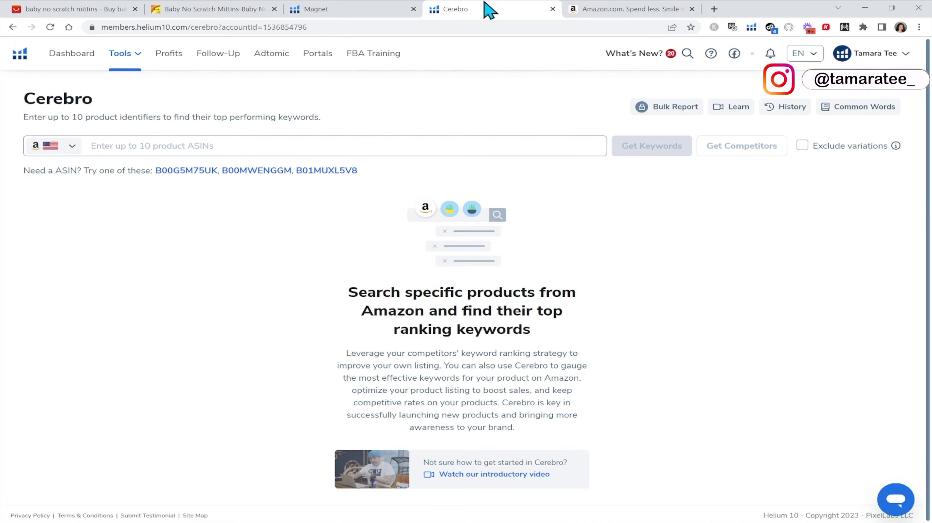
pyautogui.click(616, 9)
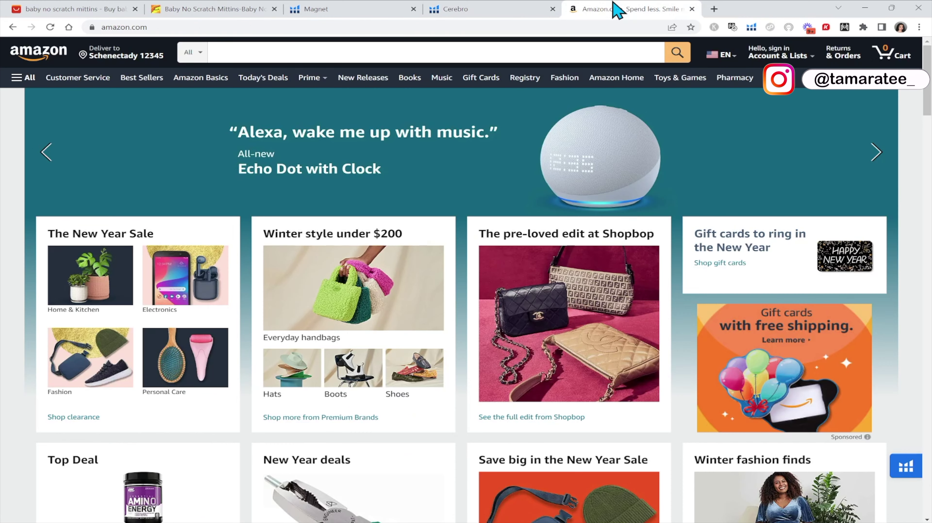
pyautogui.click(354, 54)
pyautogui.write('baby n')
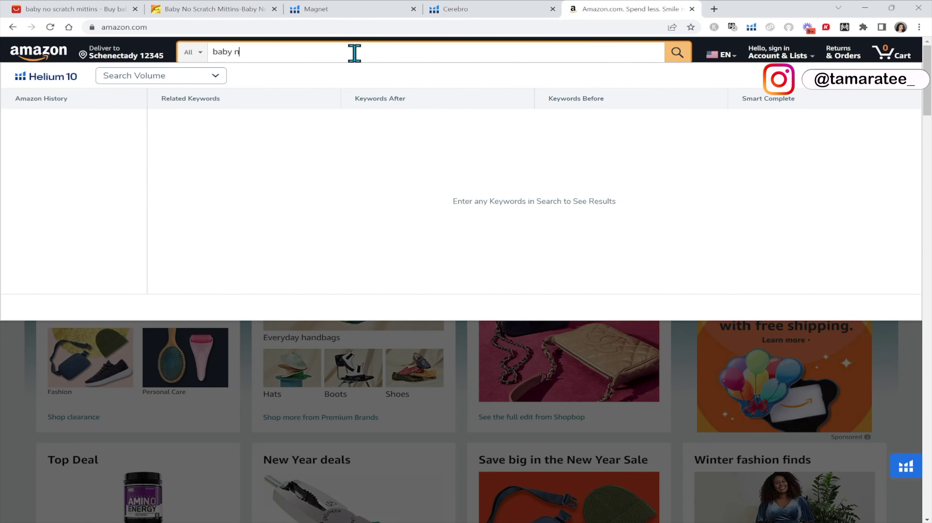
pyautogui.write('o scratch mit')
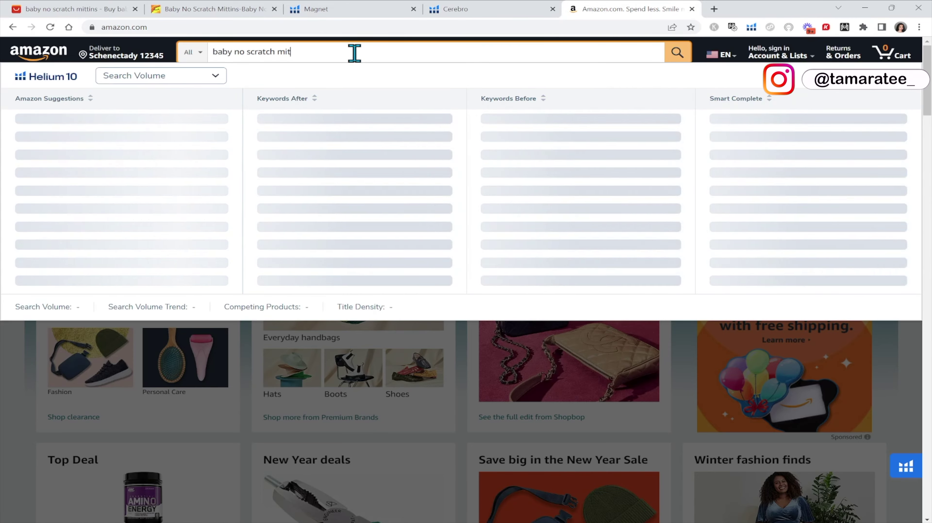
pyautogui.write('tins')
pyautogui.press('Return')
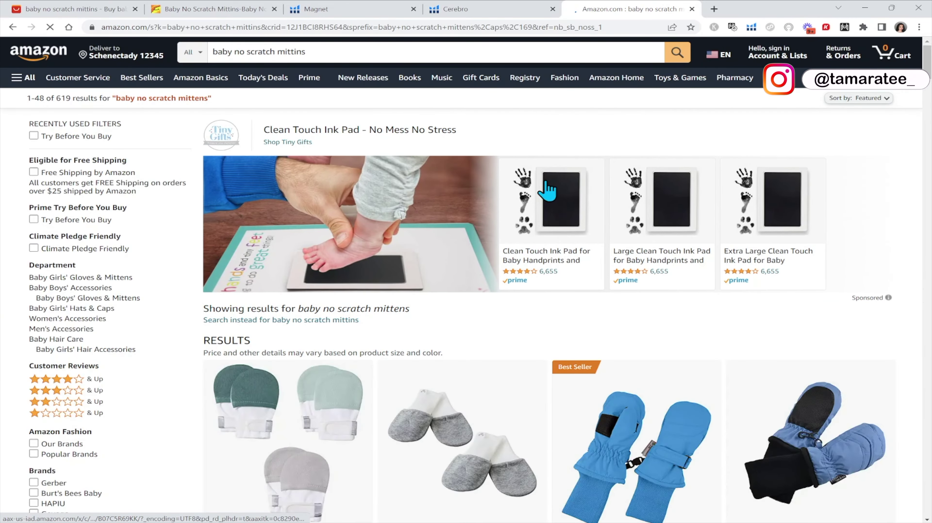
# - Browse the top Amazon mitten results and check the Helium 10 extension tools list
pyautogui.scroll(-2, 649, 296)
pyautogui.scroll(-3, 649, 296)
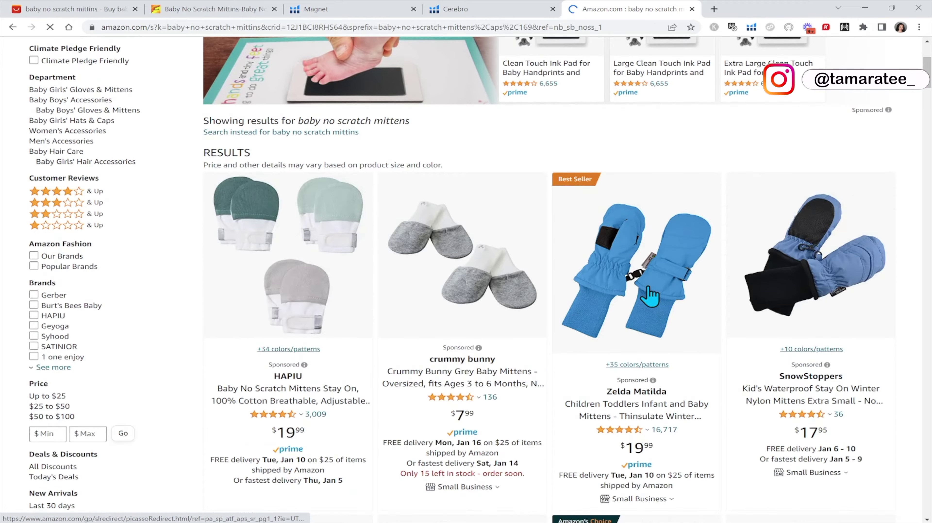
pyautogui.scroll(-11, 649, 296)
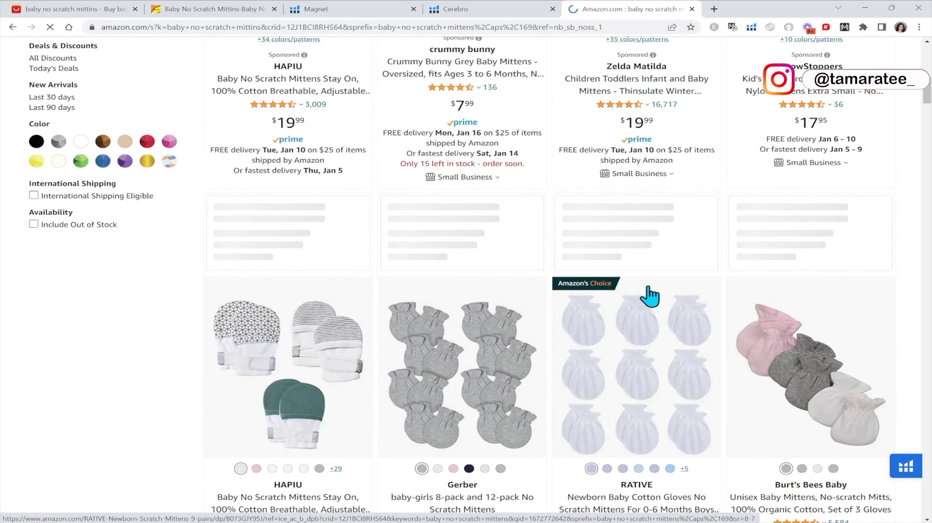
pyautogui.scroll(-4, 650, 296)
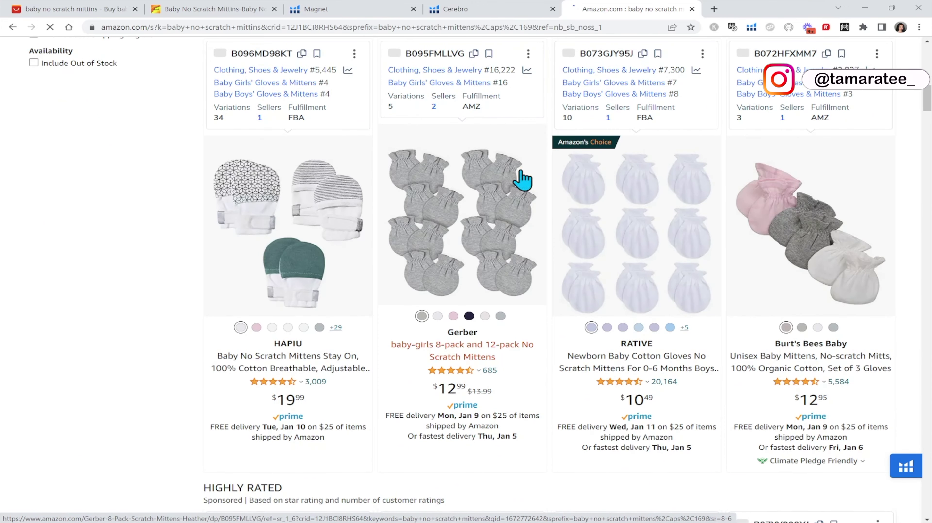
pyautogui.scroll(-1, 645, 263)
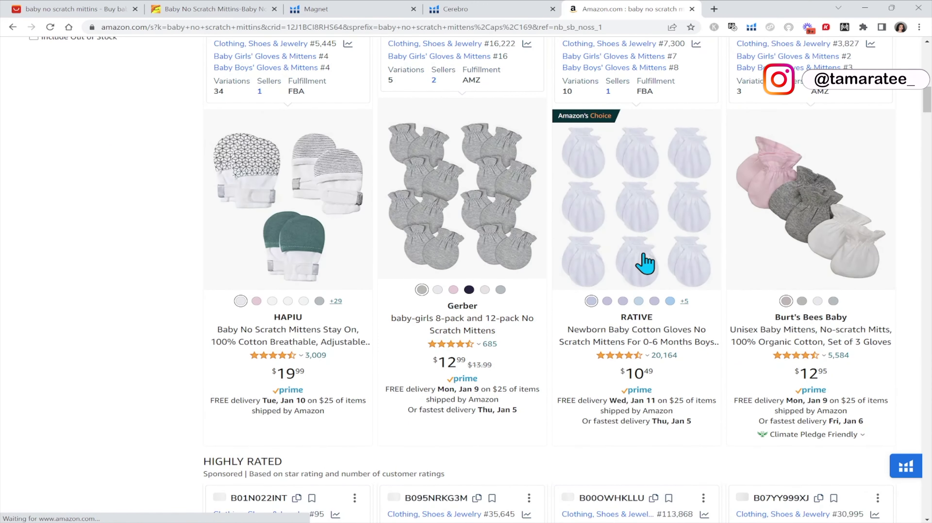
pyautogui.scroll(2, 645, 263)
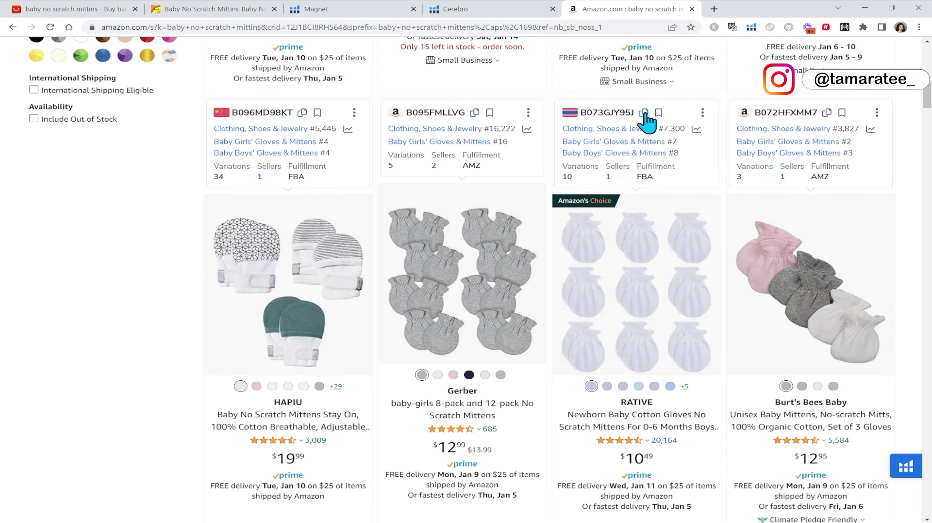
pyautogui.click(754, 26)
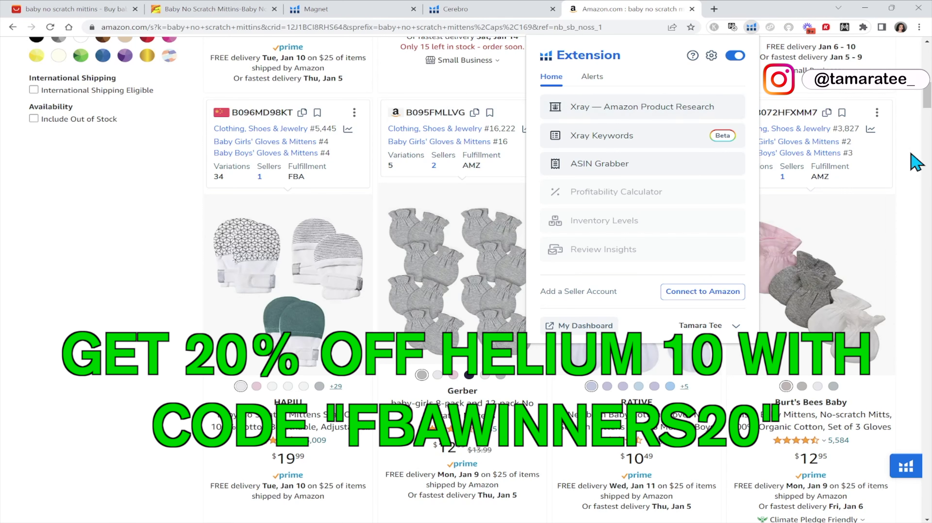
pyautogui.click(917, 159)
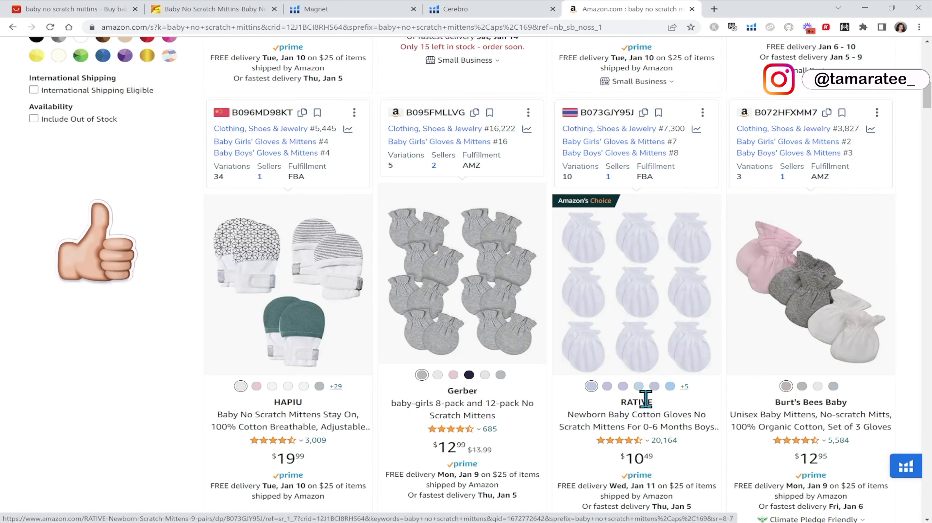
pyautogui.click(483, 10)
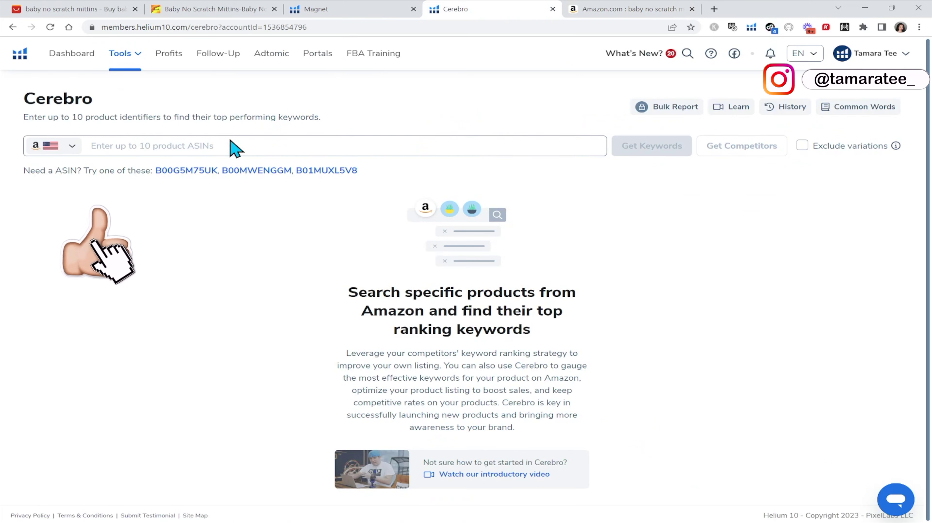
# - Paste ASIN B073GJY95J into Cerebro and fetch its 3,208 keywords
pyautogui.click(141, 146)
pyautogui.write('B073GJY95J')
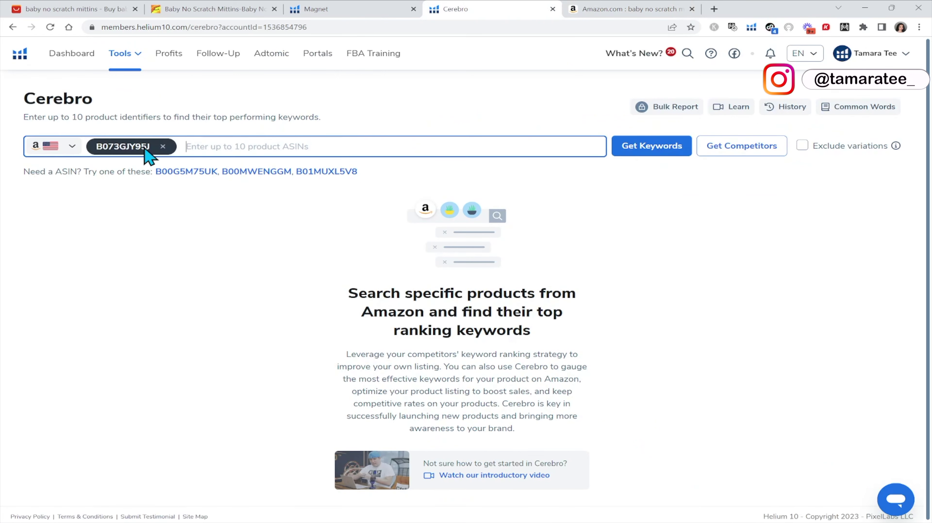
pyautogui.click(633, 144)
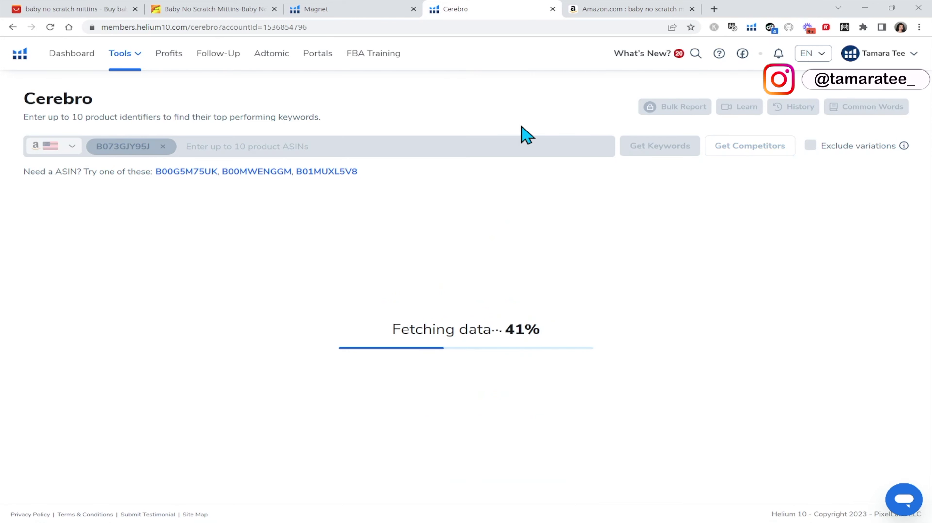
pyautogui.click(322, 9)
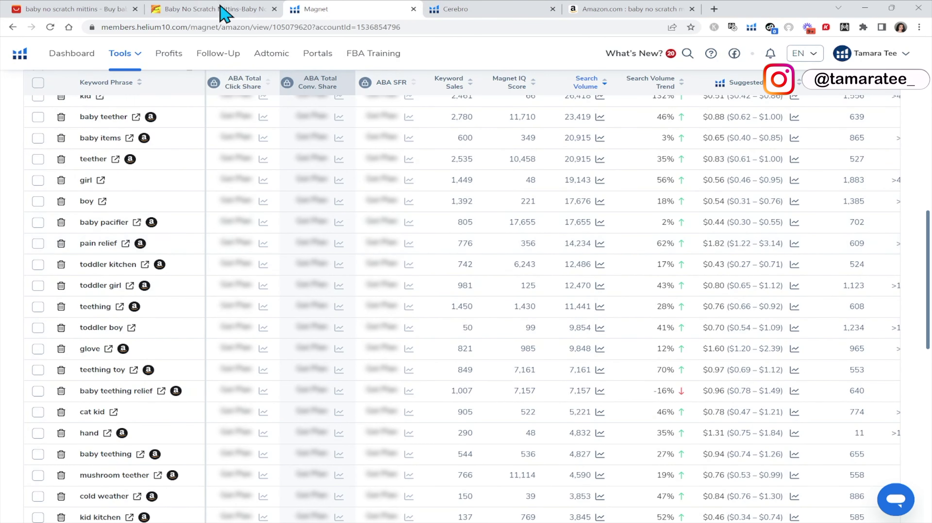
pyautogui.click(448, 8)
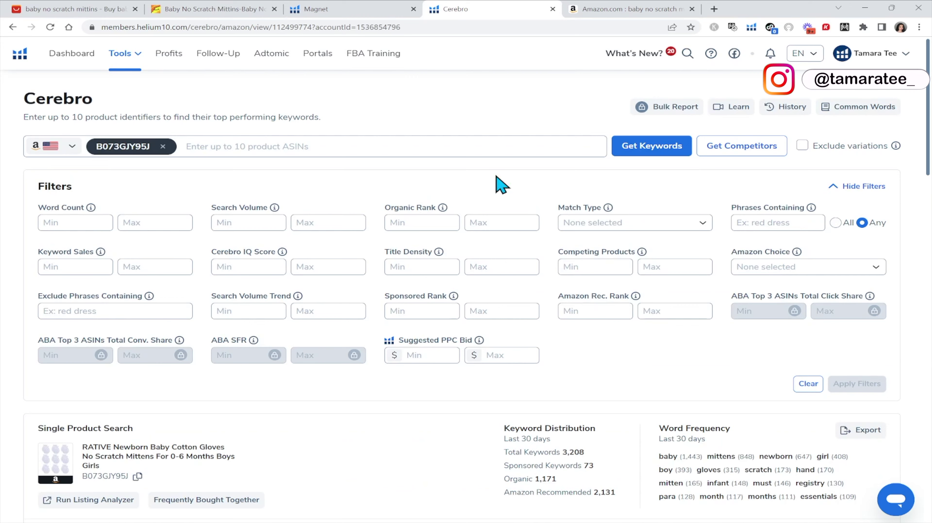
pyautogui.scroll(-7, 500, 185)
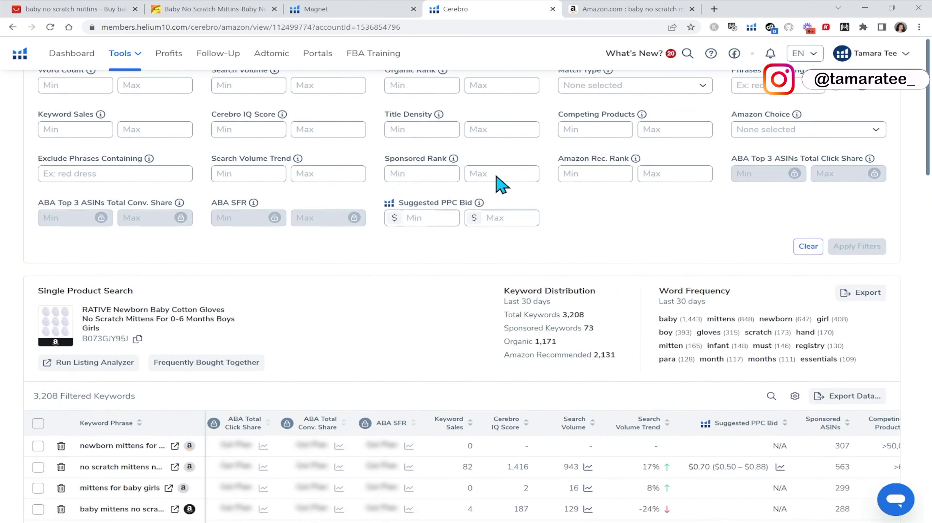
pyautogui.click(584, 293)
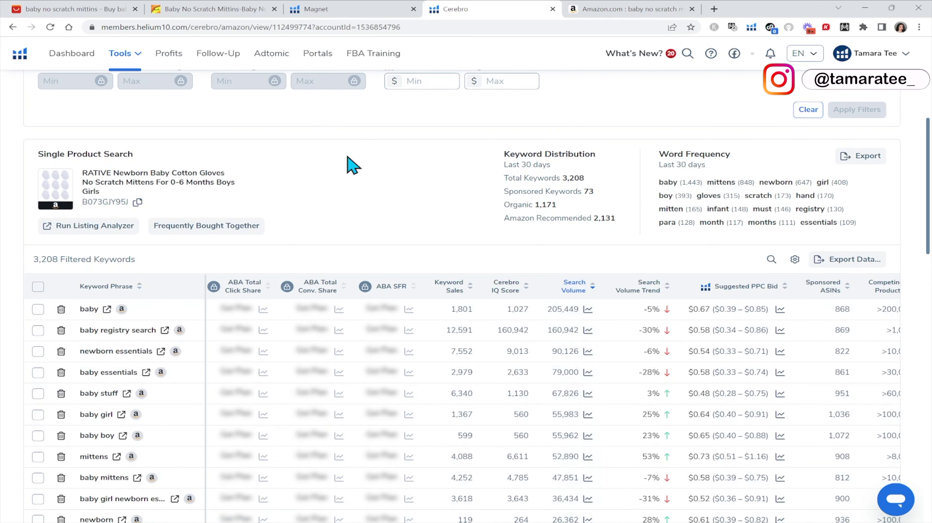
pyautogui.click(129, 56)
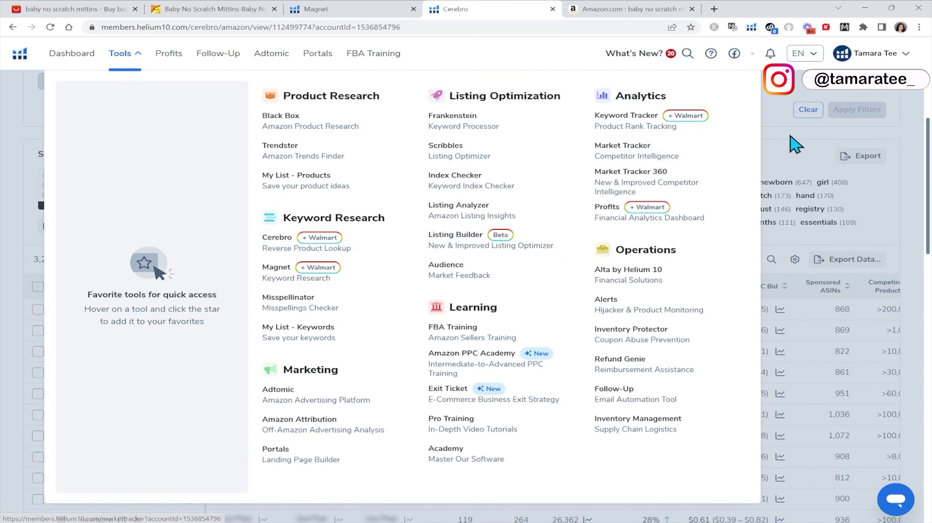
pyautogui.click(793, 145)
pyautogui.scroll(3, 491, 141)
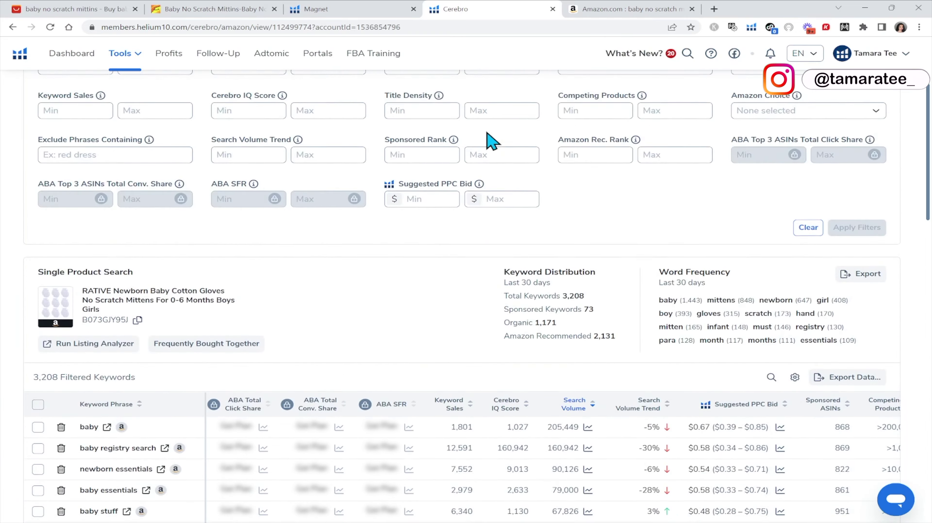
pyautogui.scroll(-5, 491, 141)
pyautogui.hscroll(3, 703, 298)
pyautogui.hscroll(5, 703, 298)
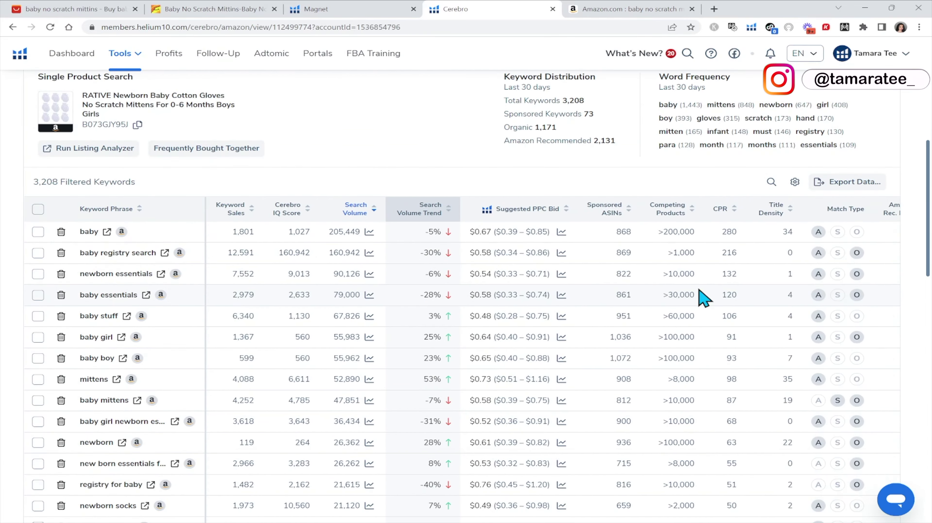
pyautogui.hscroll(1, 704, 298)
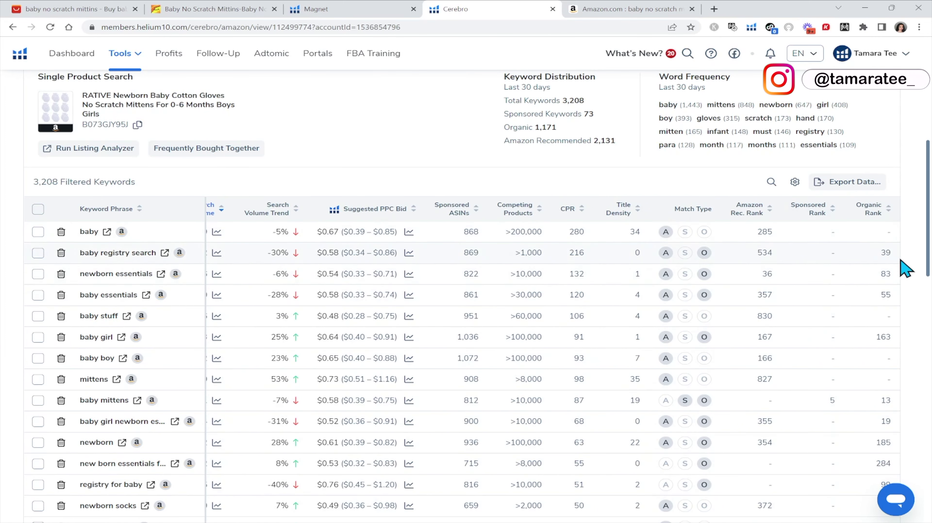
pyautogui.moveTo(884, 252)
pyautogui.hscroll(-3, 248, 401)
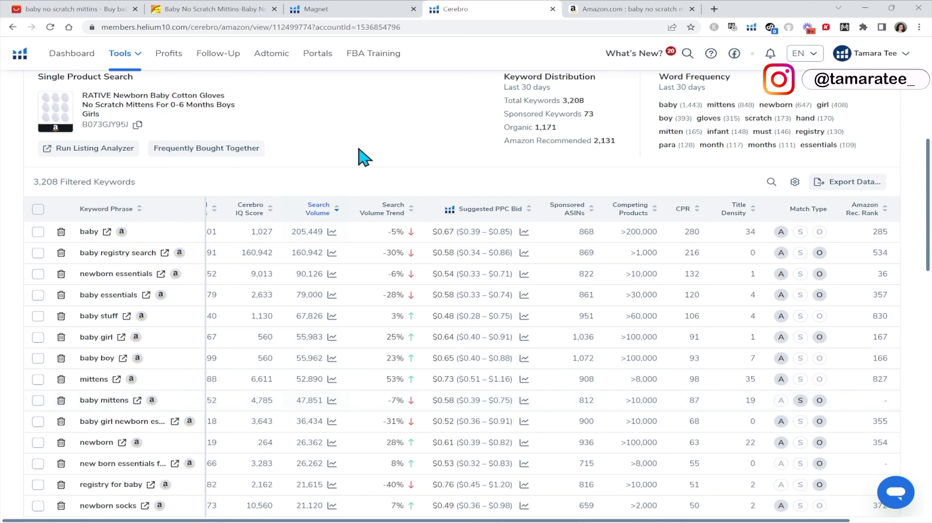
pyautogui.click(346, 10)
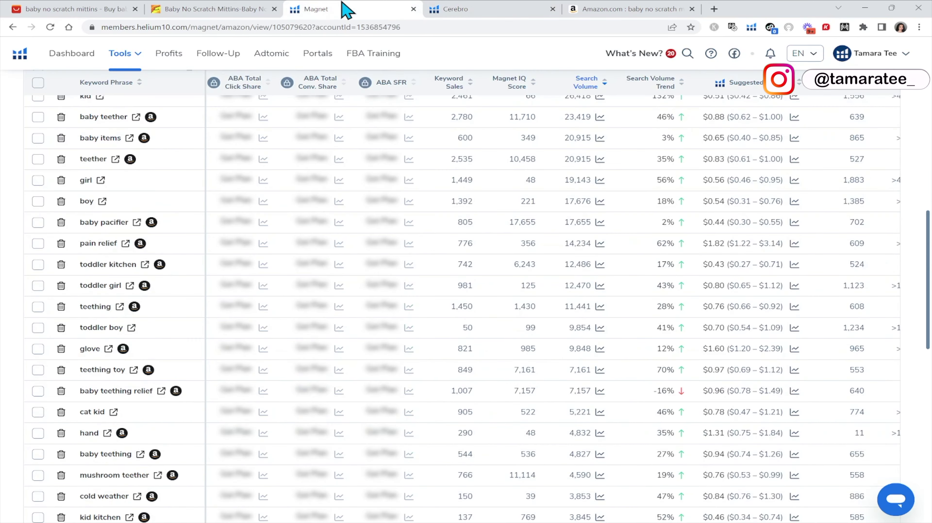
pyautogui.click(471, 11)
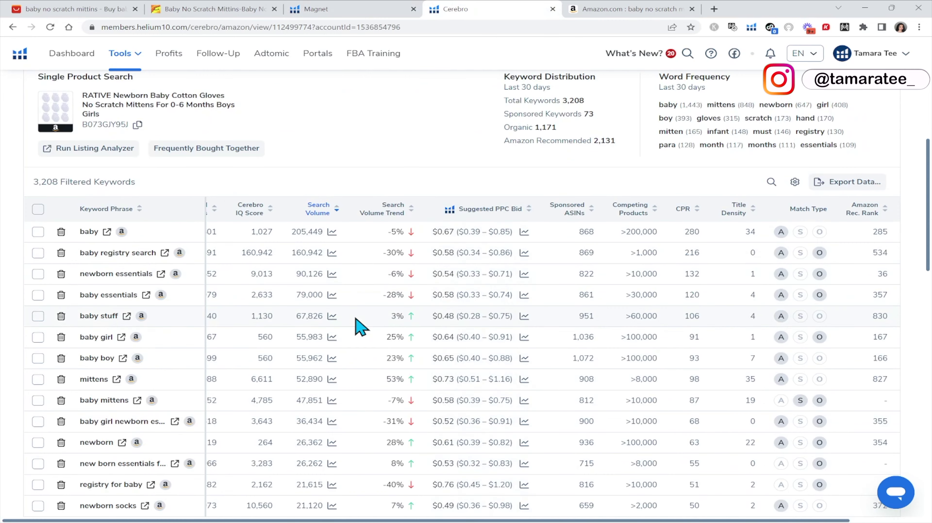
pyautogui.hscroll(-5, 361, 327)
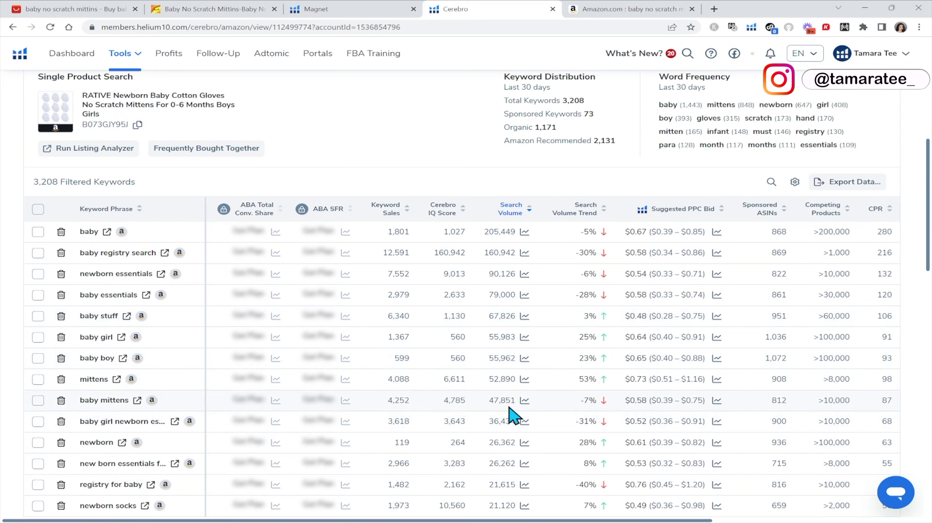
pyautogui.scroll(-2, 515, 416)
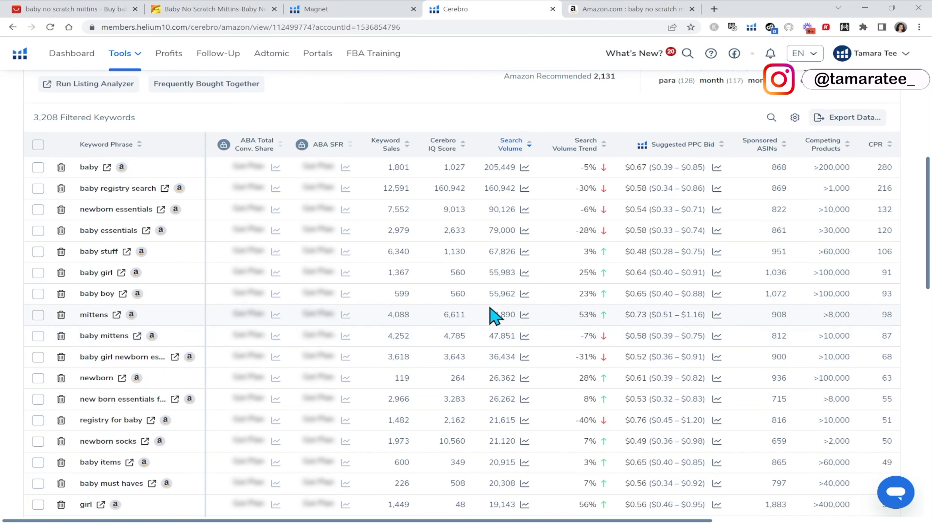
pyautogui.click(626, 9)
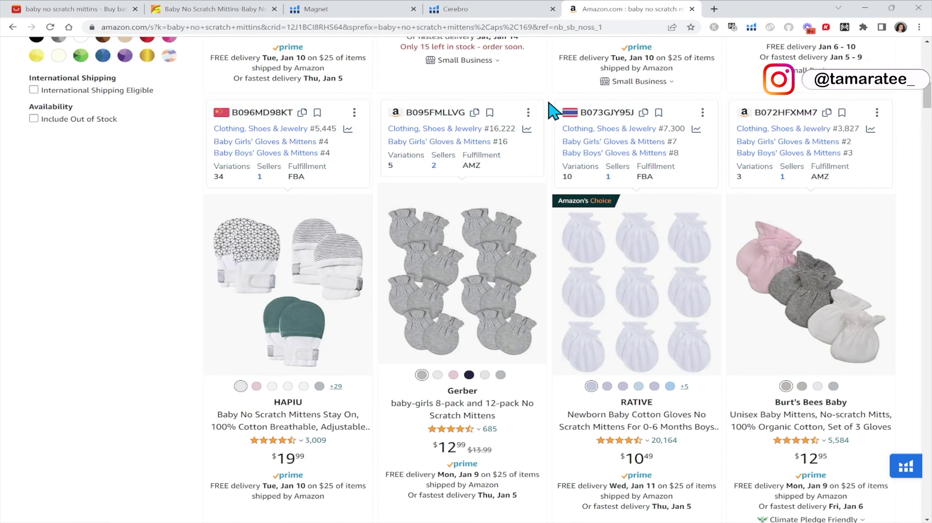
# - Scroll the Amazon 'baby no scratch mittens' results (619 items) to the top and back down
pyautogui.scroll(10, 553, 112)
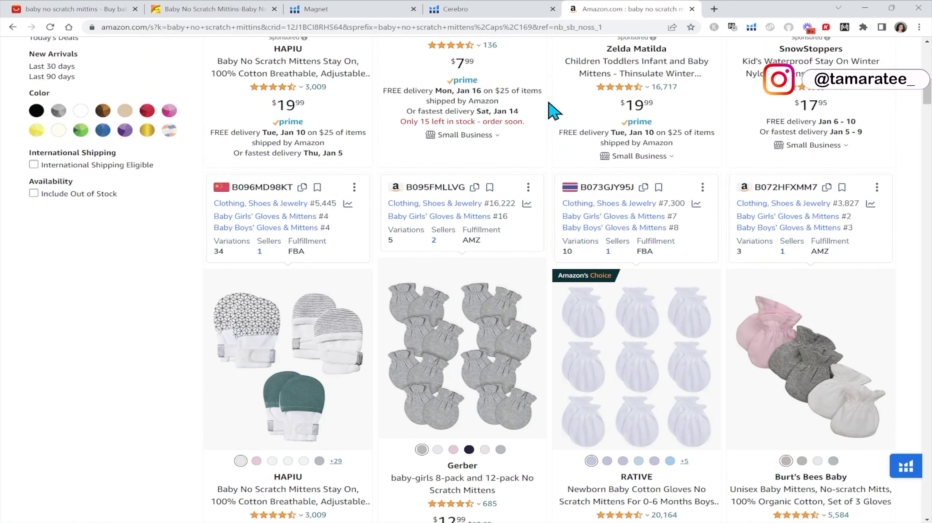
pyautogui.scroll(7, 554, 112)
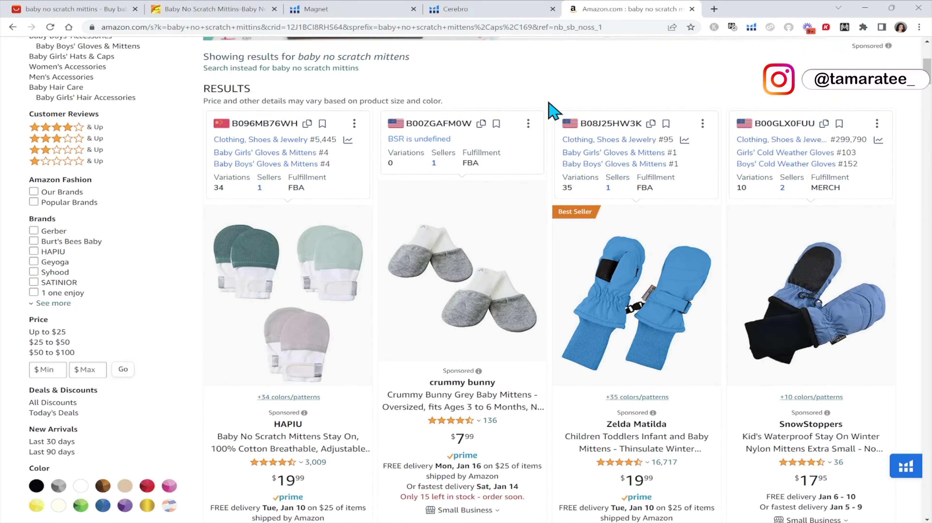
pyautogui.scroll(1, 549, 112)
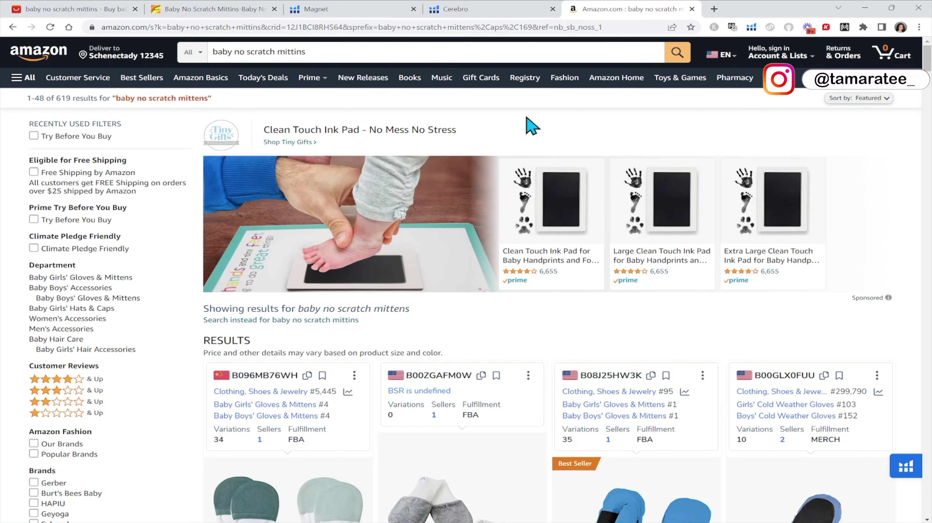
pyautogui.scroll(-2, 531, 126)
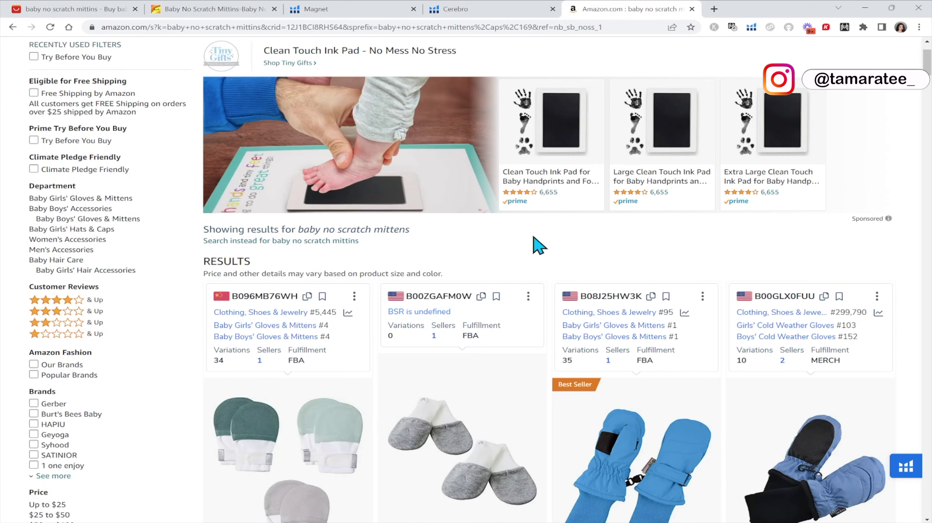
pyautogui.scroll(-1, 538, 245)
pyautogui.scroll(-1, 539, 246)
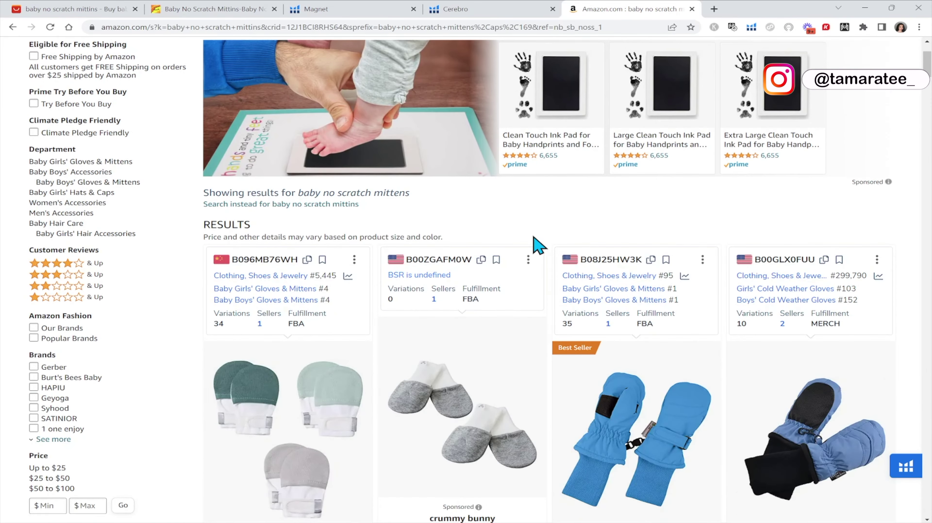
# - Run Xray on the mittens search results and sort products by revenue, highest first
pyautogui.click(750, 27)
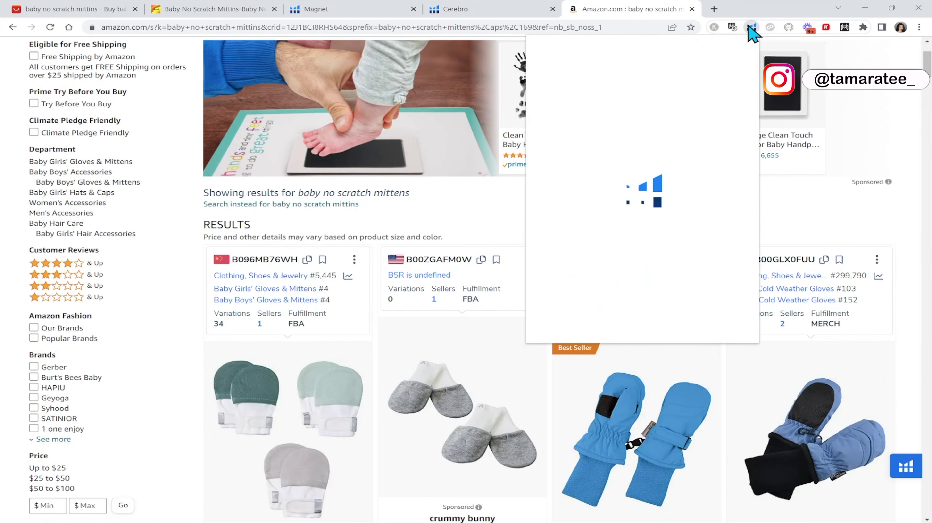
pyautogui.click(642, 107)
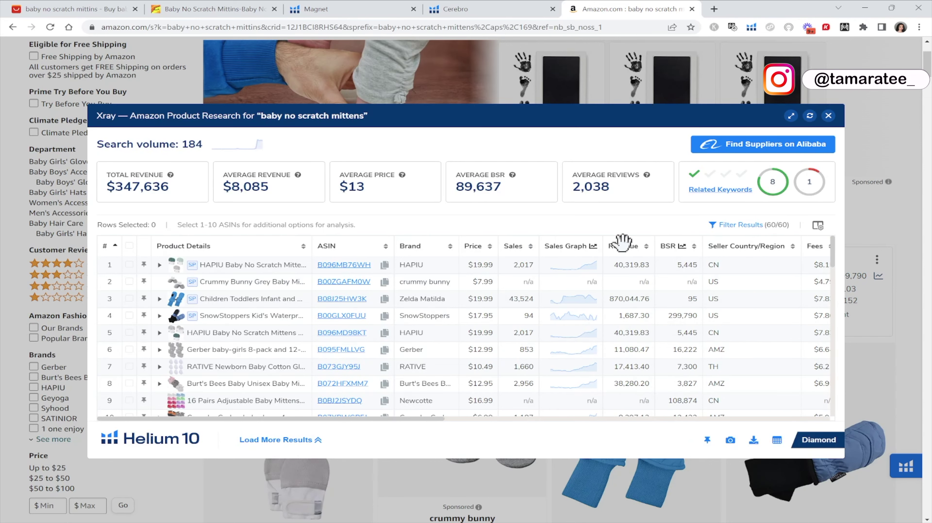
pyautogui.click(614, 240)
pyautogui.click(616, 241)
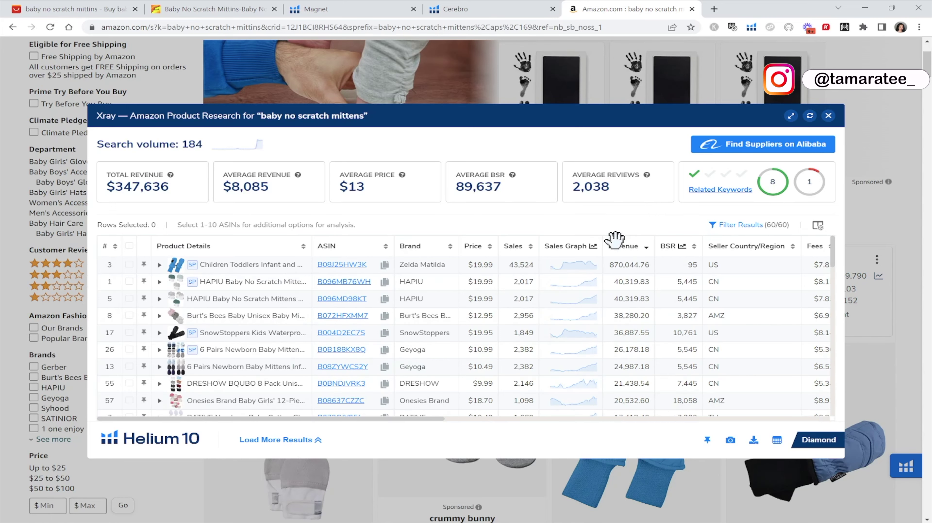
# - Delete the Zelda Matilda and SnowStoppers winter mittens, then copy the Geyoga 6-pair mittens ASIN
pyautogui.moveTo(261, 266)
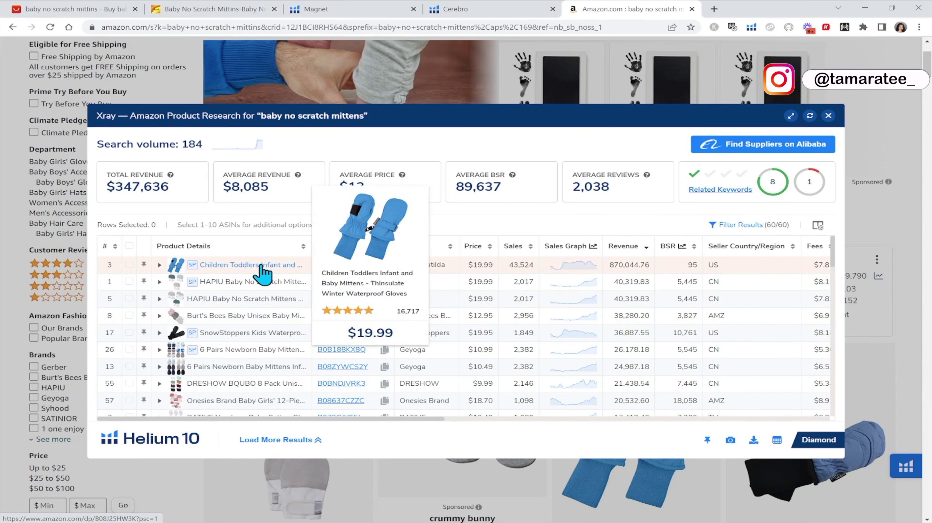
pyautogui.click(129, 265)
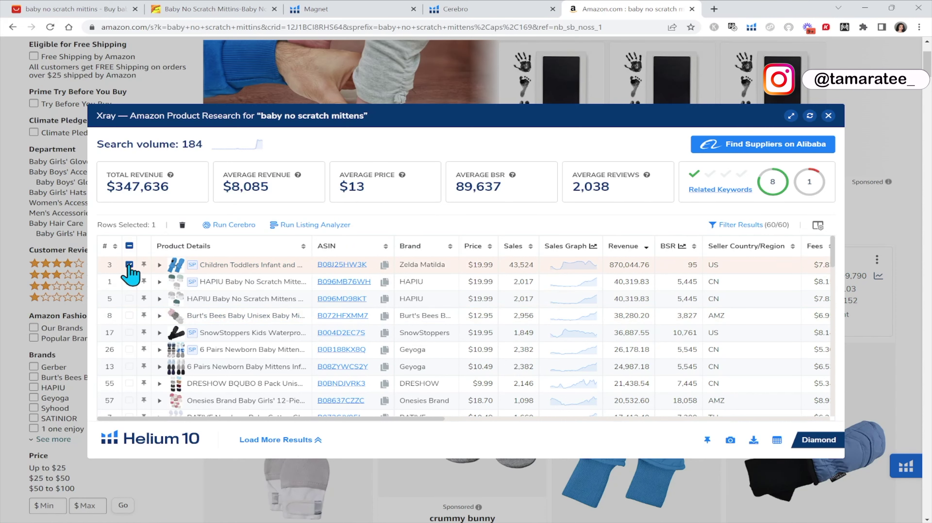
pyautogui.click(182, 225)
pyautogui.click(488, 308)
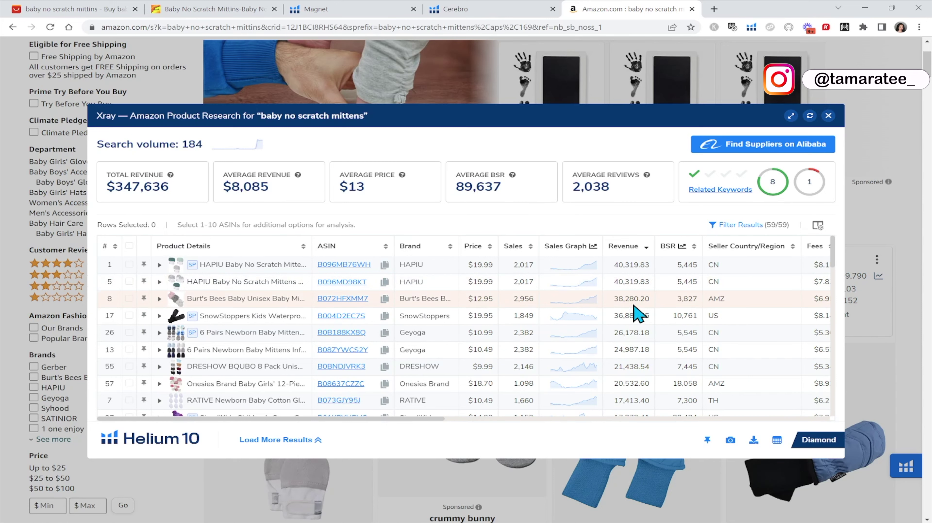
pyautogui.moveTo(222, 303)
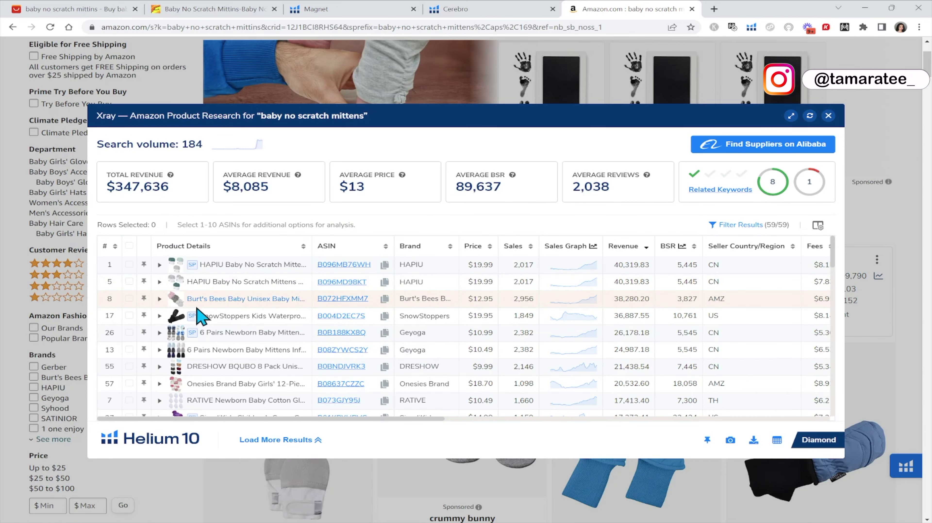
pyautogui.click(129, 315)
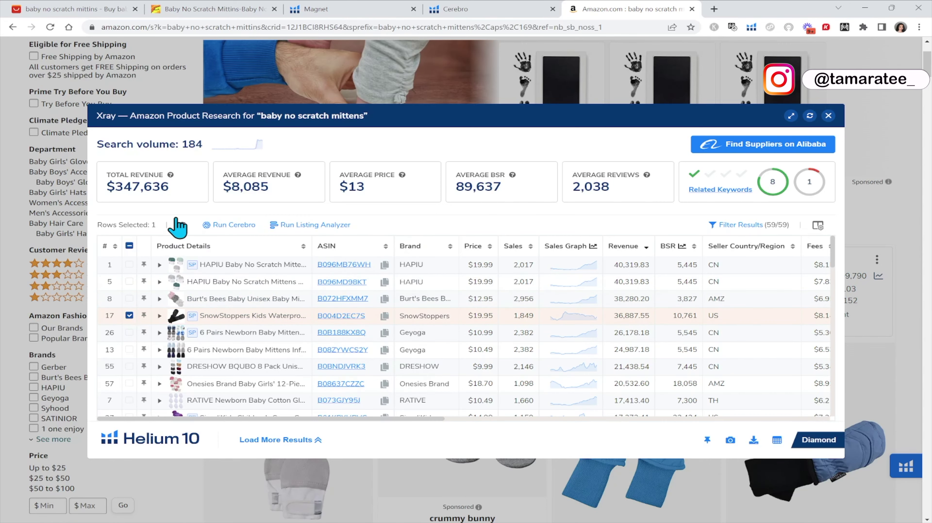
pyautogui.click(182, 225)
pyautogui.click(488, 312)
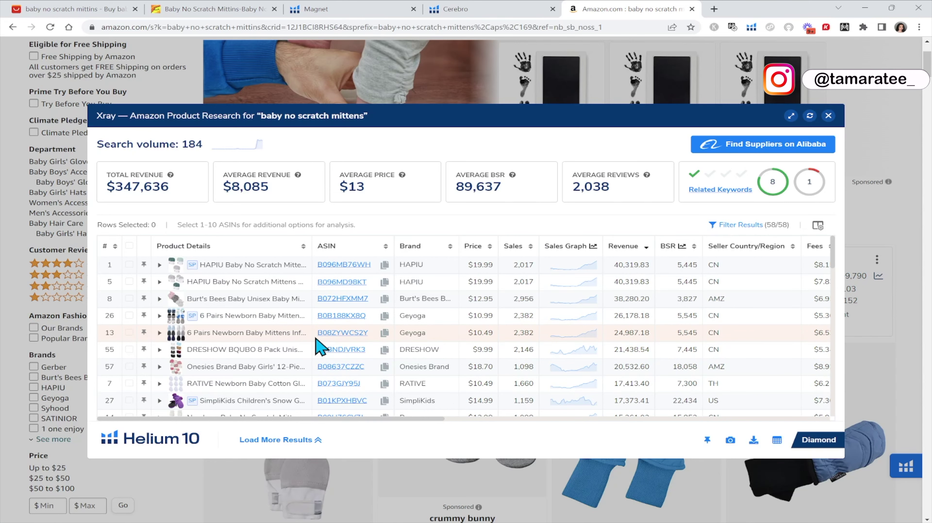
pyautogui.moveTo(237, 390)
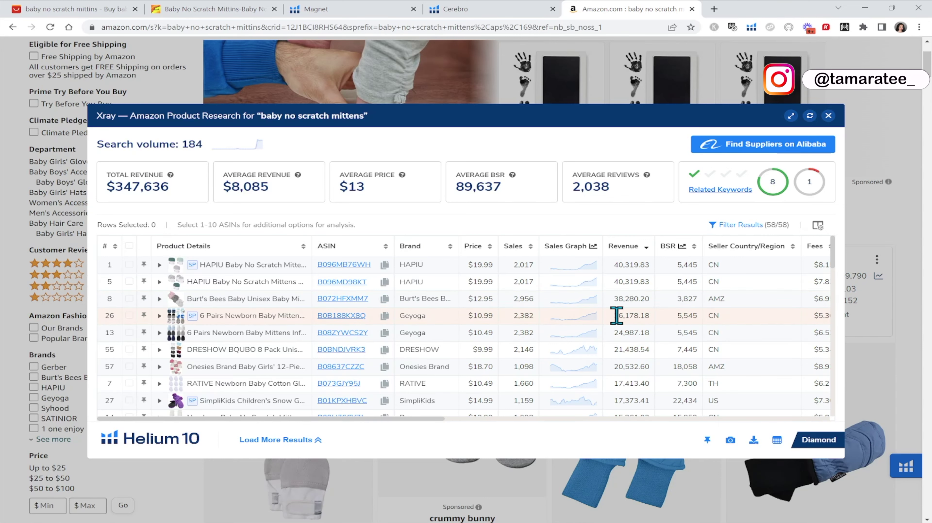
pyautogui.click(384, 316)
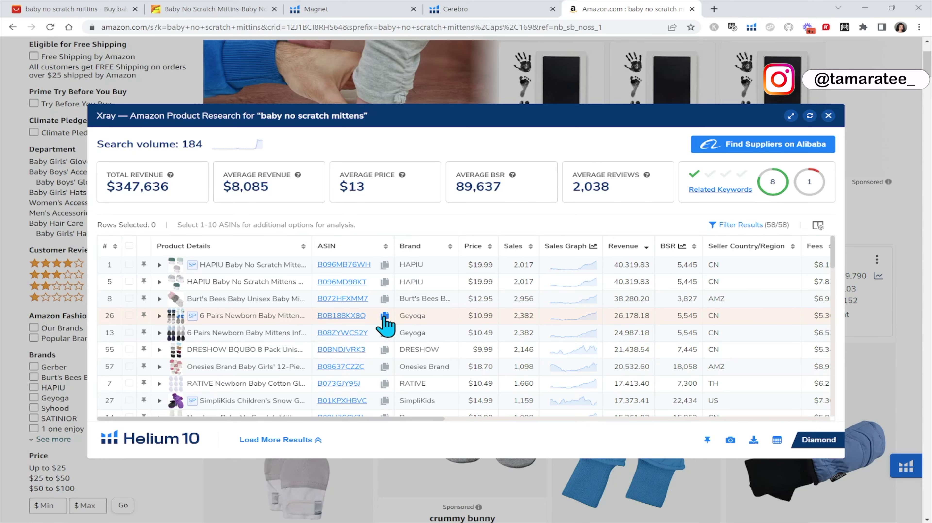
# - Open the Geyoga 6 Pairs Newborn Baby Mittens product page in its own tab
pyautogui.click(349, 317)
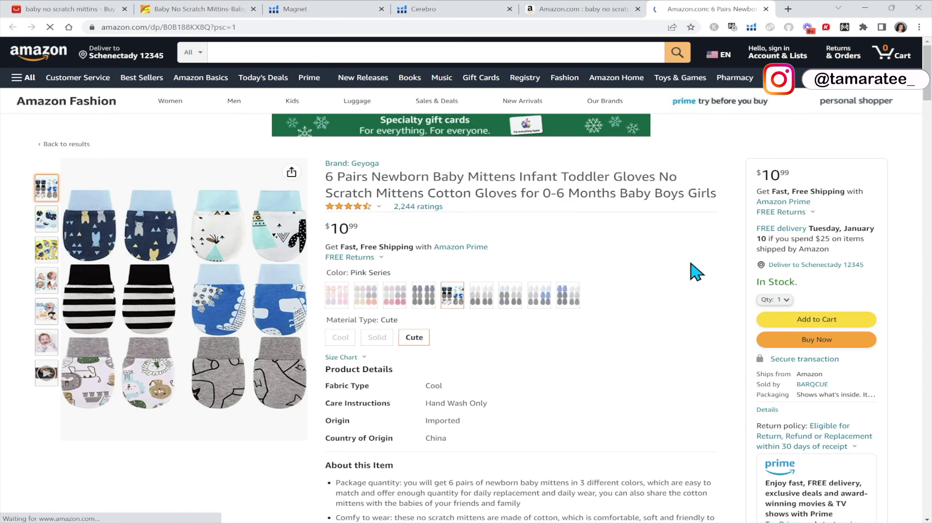
pyautogui.click(594, 10)
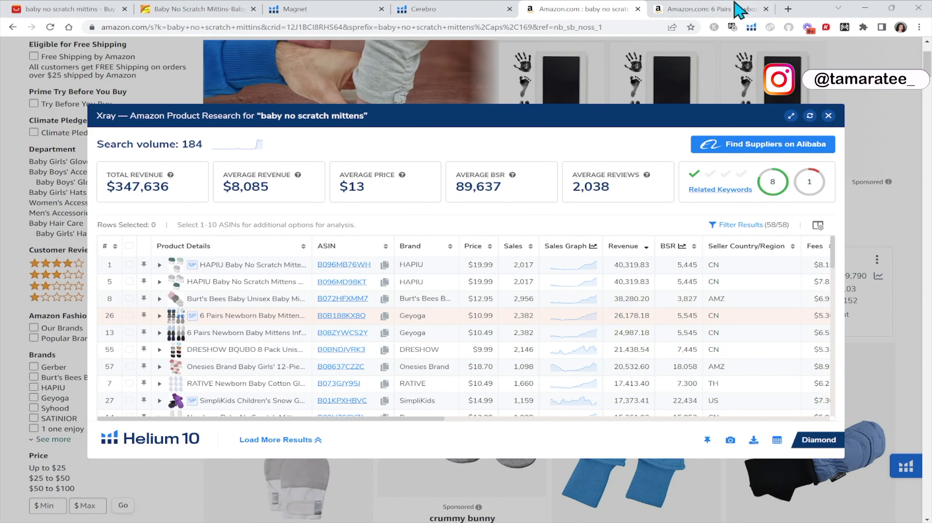
pyautogui.click(737, 9)
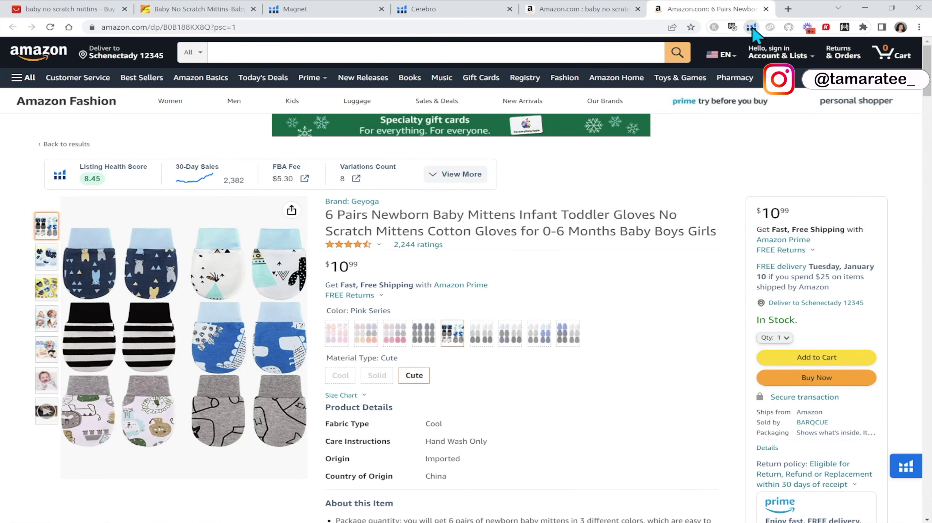
# - Run Xray on the Geyoga listing to review its nine variations' revenue, then close it
pyautogui.click(751, 27)
pyautogui.click(607, 107)
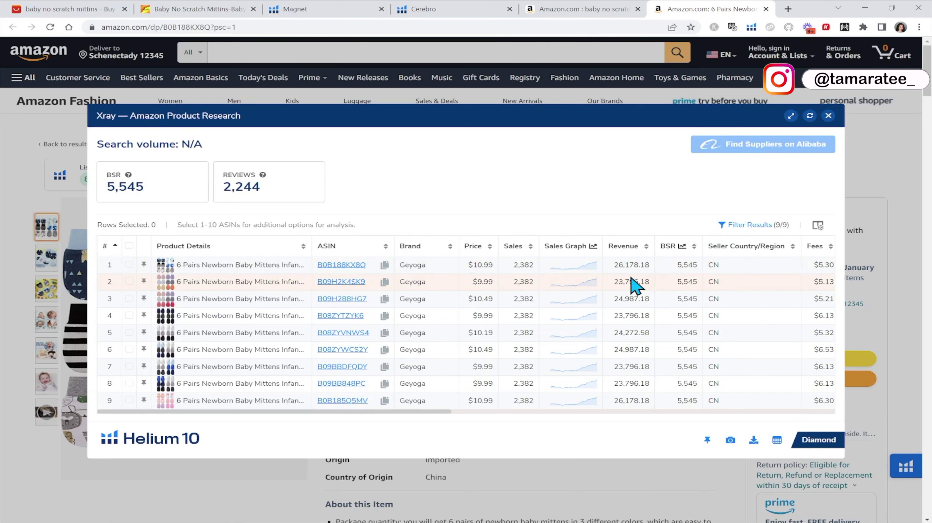
pyautogui.scroll(-1, 630, 323)
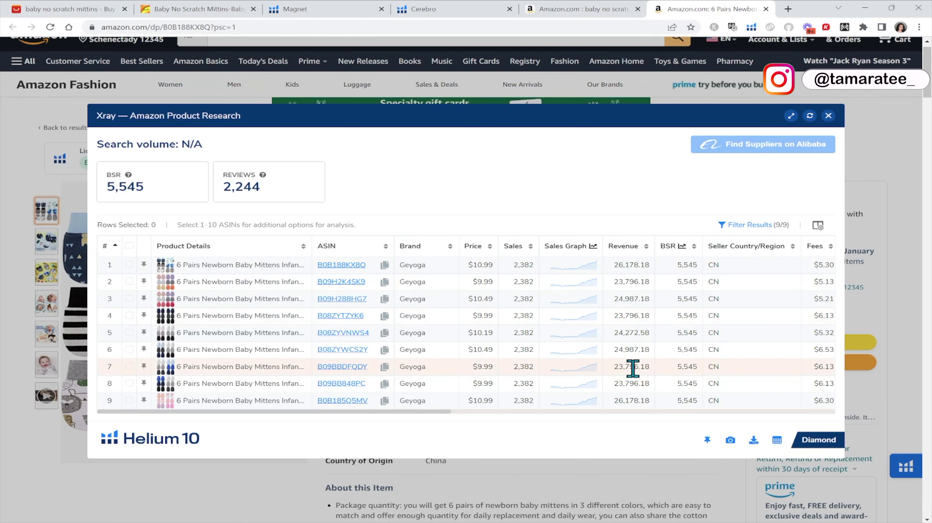
pyautogui.click(829, 116)
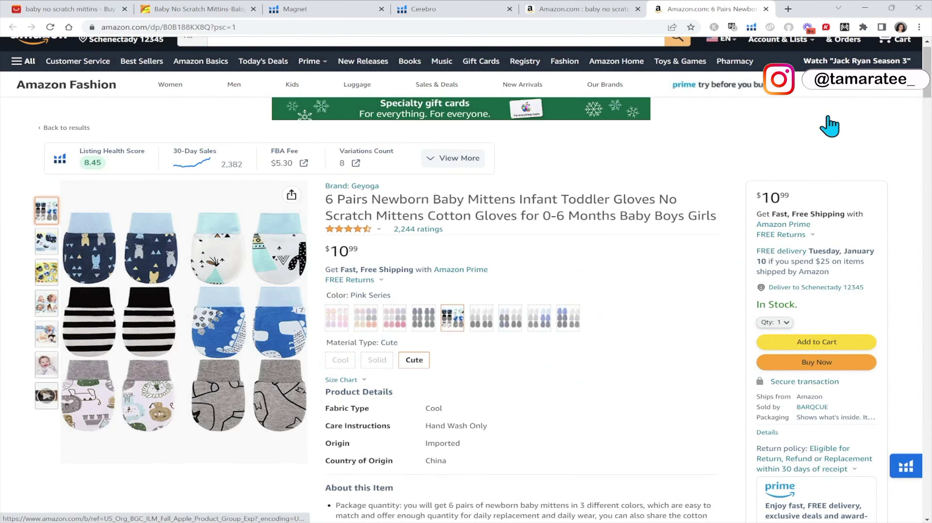
pyautogui.click(751, 27)
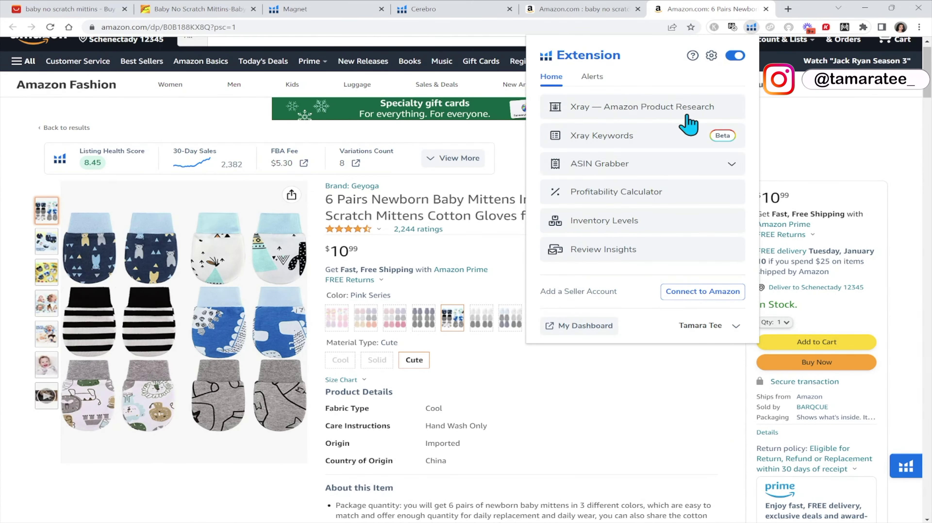
pyautogui.click(627, 202)
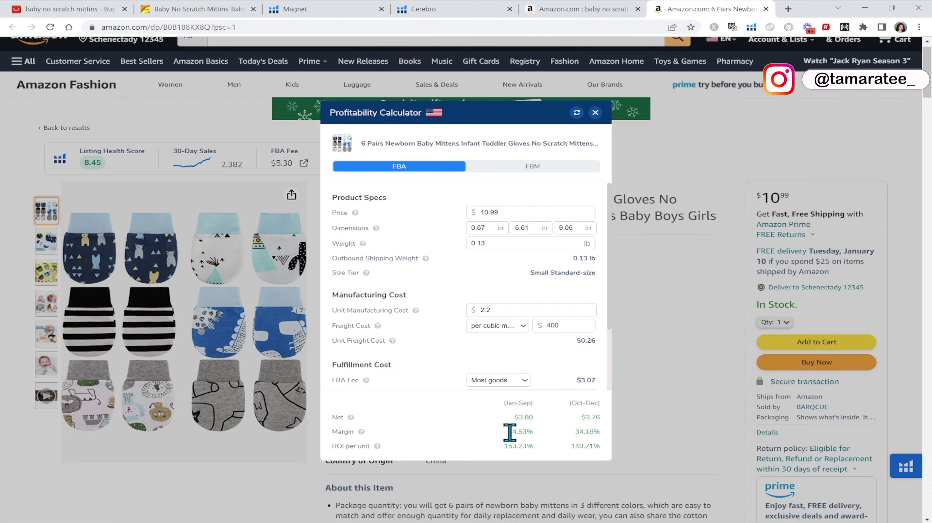
pyautogui.scroll(-1, 509, 433)
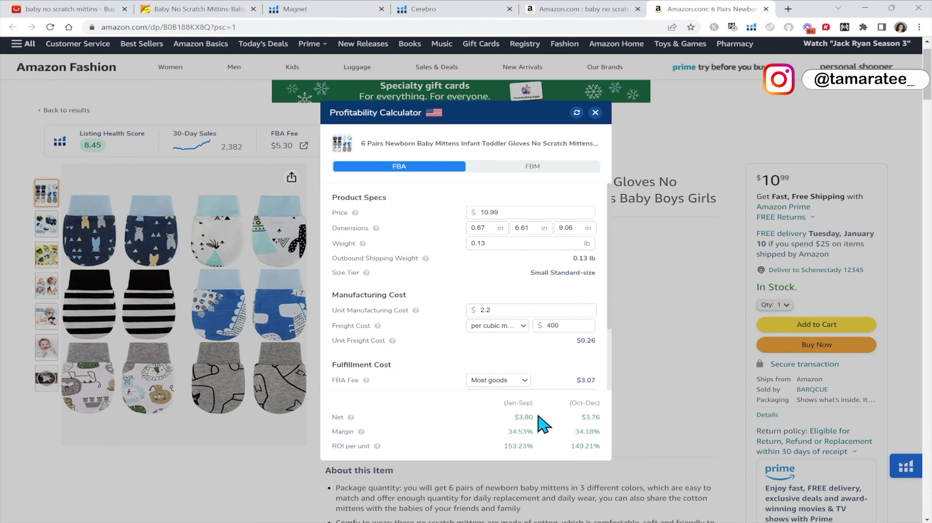
pyautogui.keyDown('ctrl'); pyautogui.scroll(3, 495, 416); pyautogui.keyUp('ctrl')
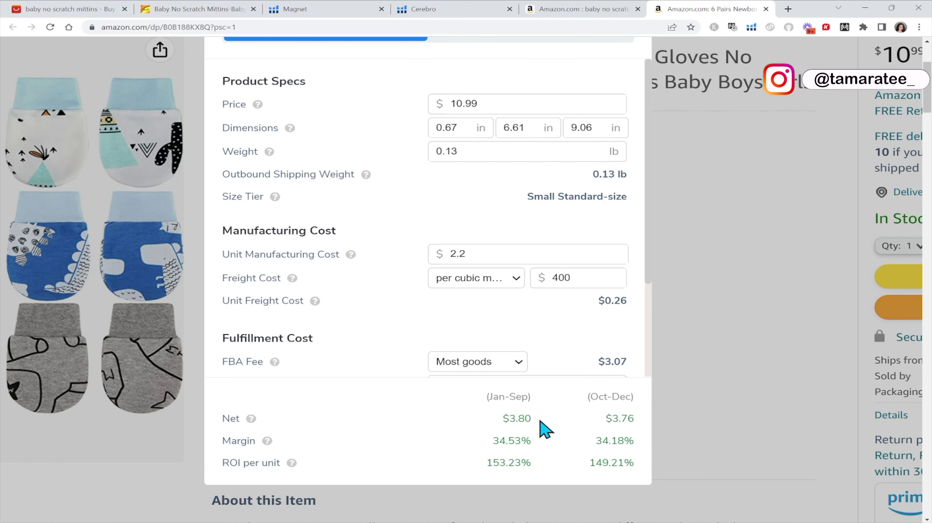
pyautogui.hotkey('ctrl', '+')
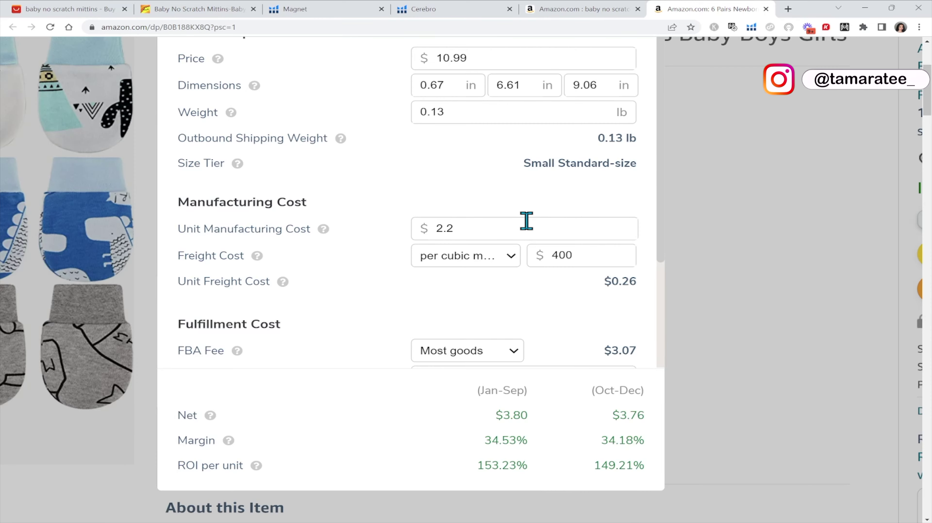
pyautogui.scroll(-3, 526, 221)
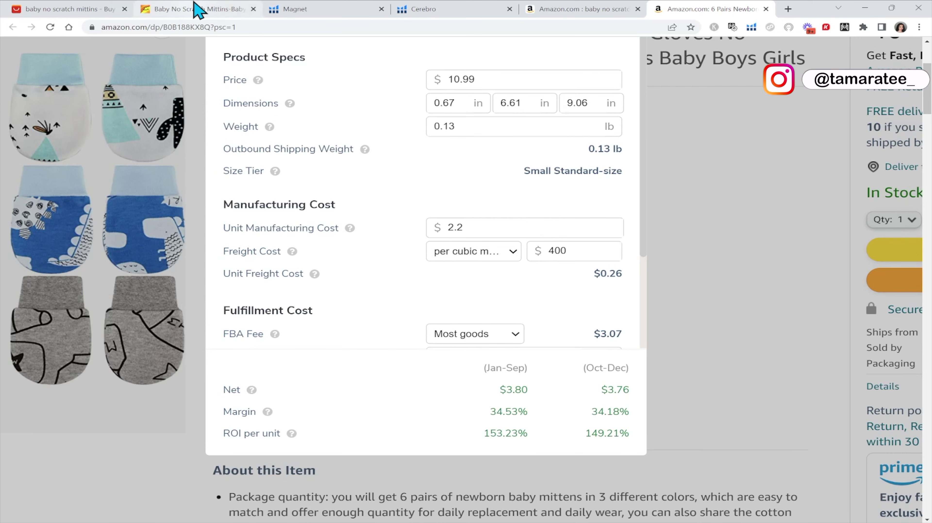
pyautogui.click(193, 9)
# - Change the calculator's Price field from 10.99 to 12.99 and recalculate the profit
pyautogui.scroll(-5, 313, 259)
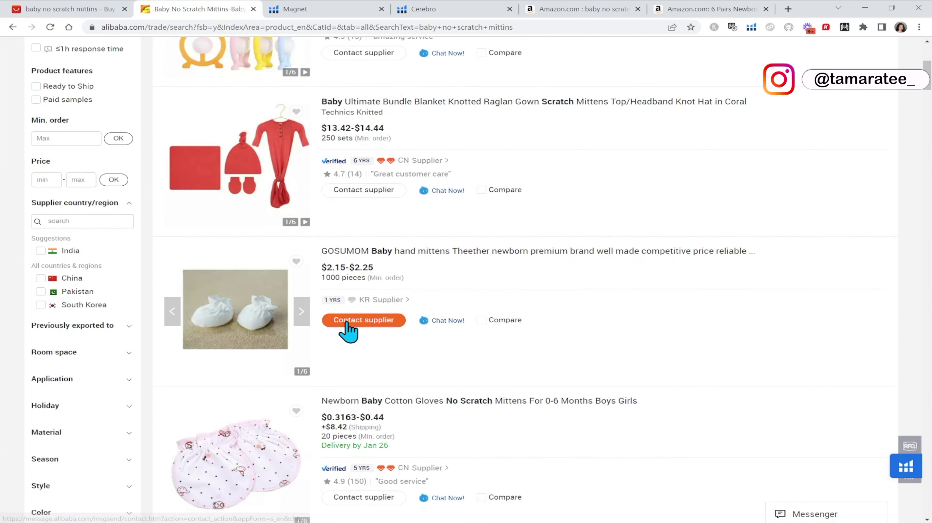
pyautogui.click(693, 11)
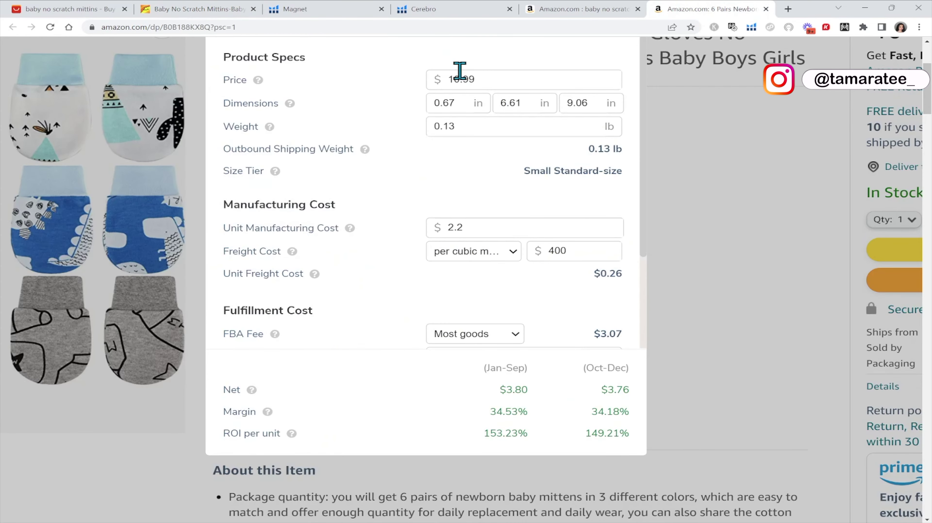
pyautogui.click(458, 79)
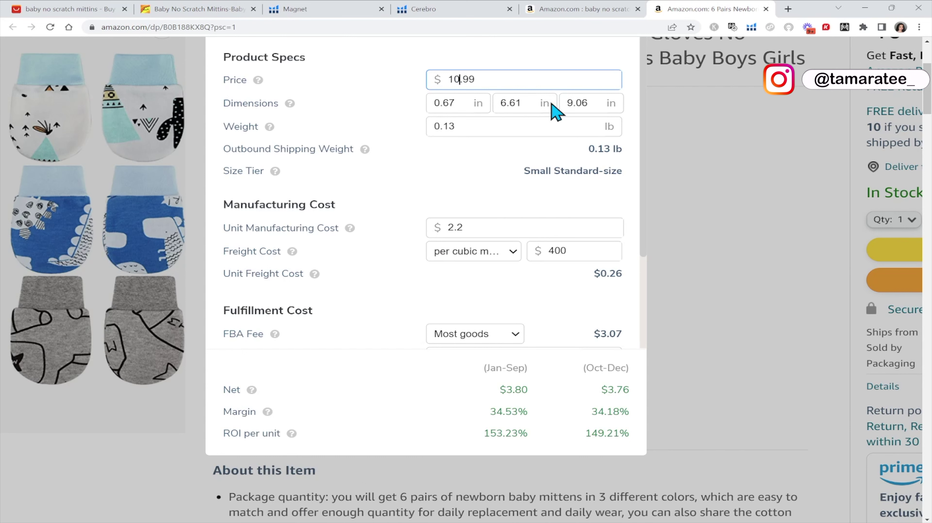
pyautogui.press('BackSpace')
pyautogui.write('2')
pyautogui.click(502, 186)
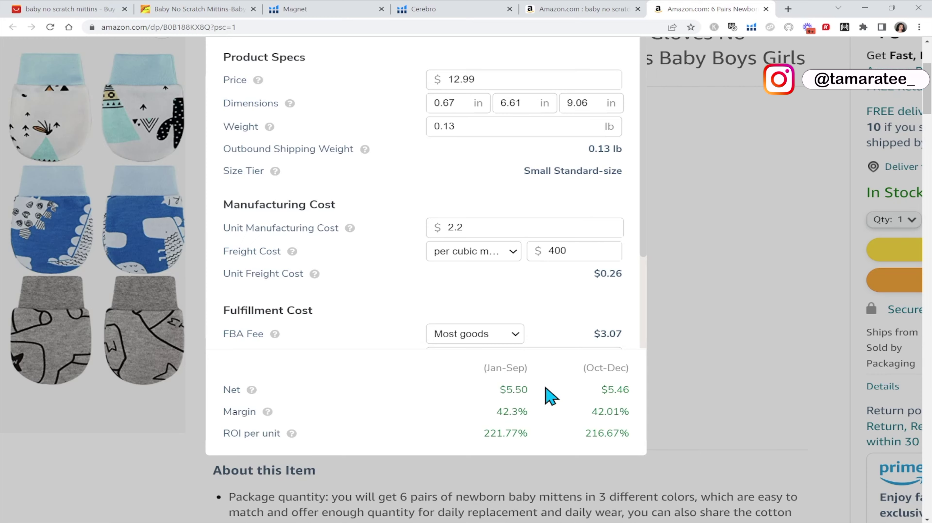
# - Zoom out to review the $5.50 net and 42.3% margin against Xray competitor revenue
pyautogui.hotkey('ctrl', '-')
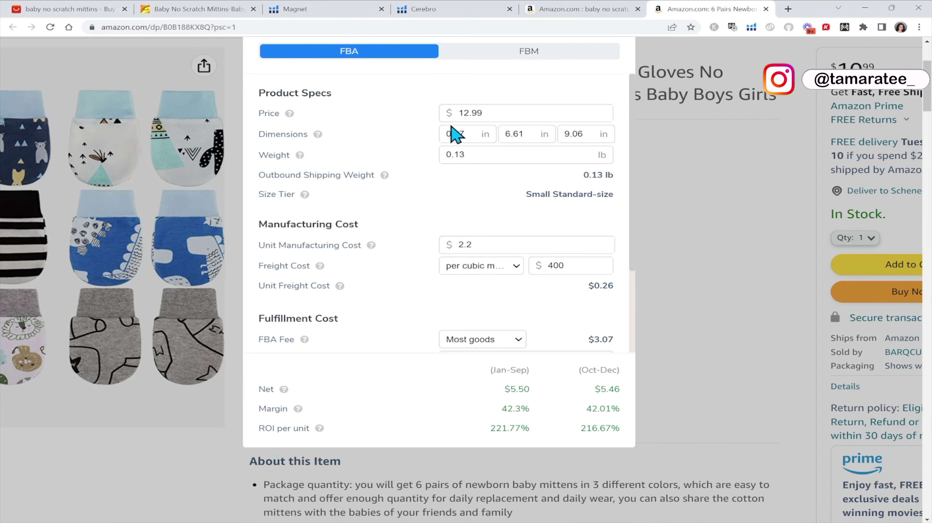
pyautogui.click(464, 112)
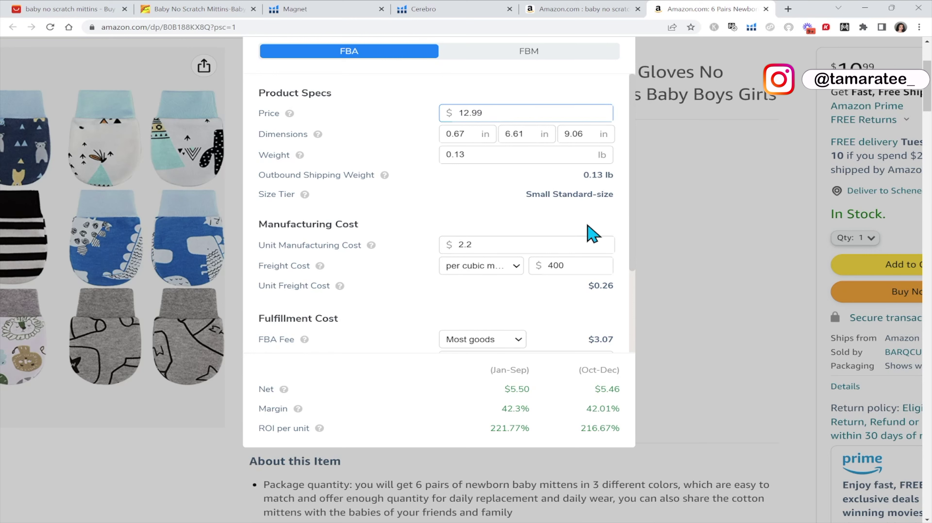
pyautogui.click(574, 10)
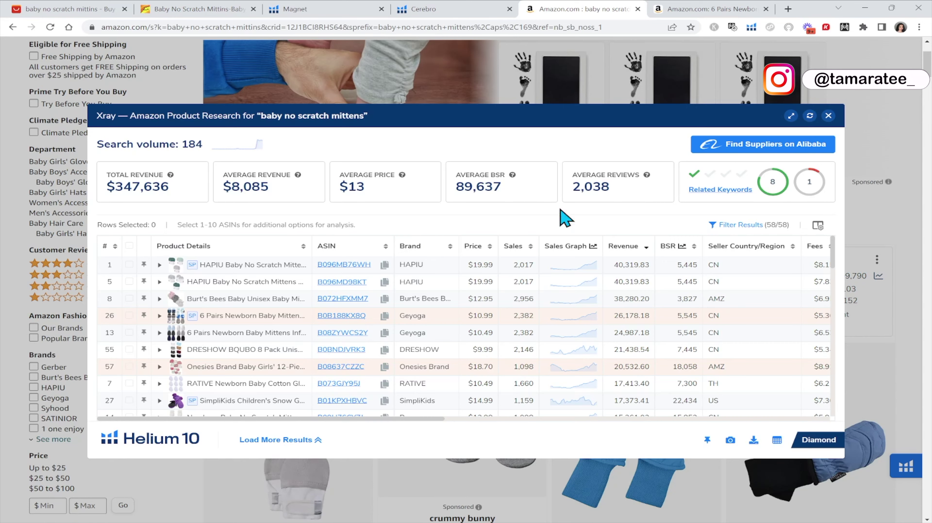
pyautogui.click(711, 9)
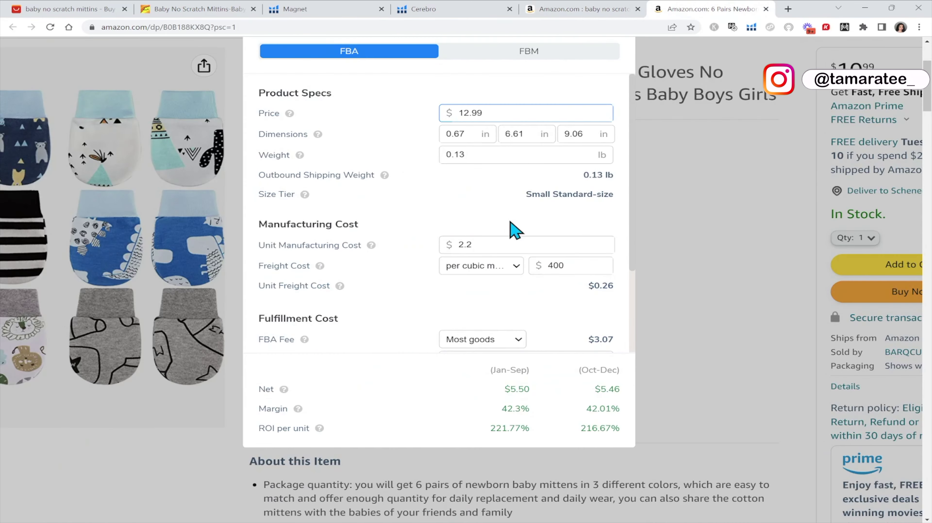
pyautogui.hotkey('ctrl', '-')
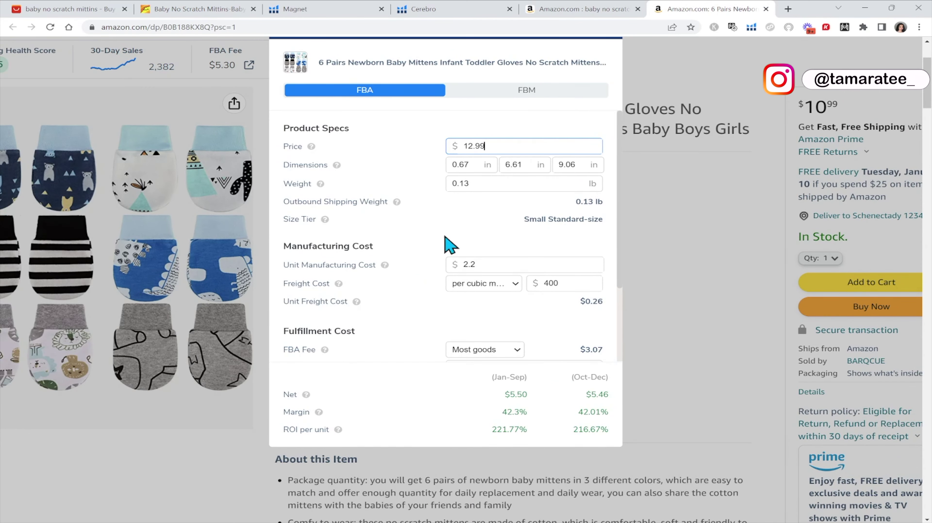
pyautogui.scroll(1, 475, 235)
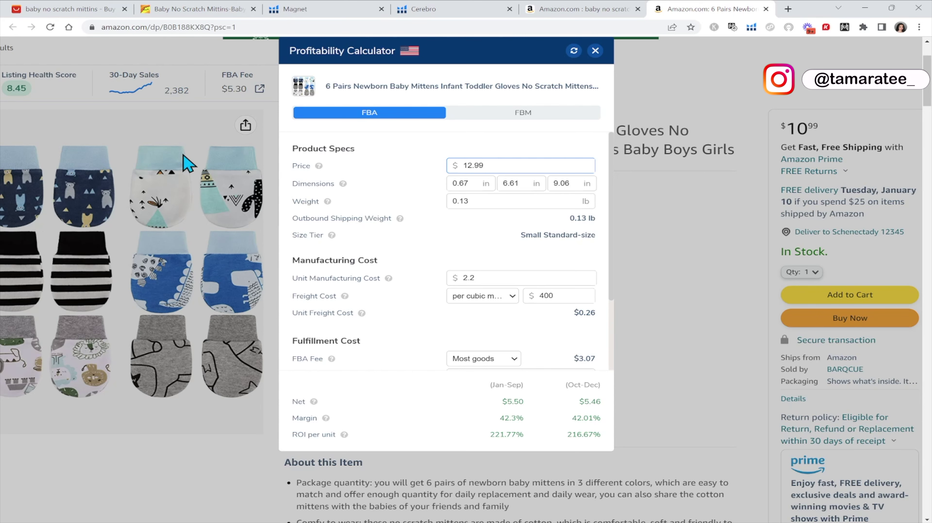
pyautogui.click(74, 8)
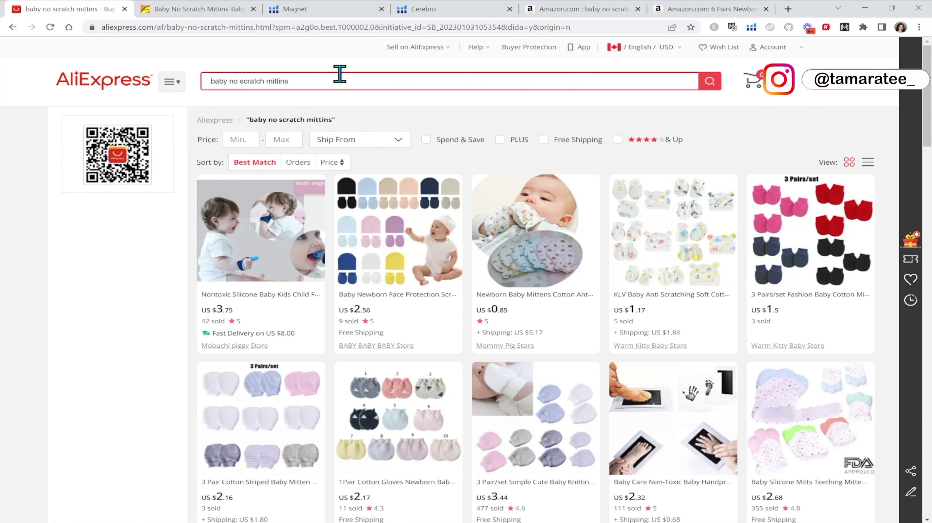
# - Scroll through the AliExpress mitten listings priced mostly under $4, then switch to Alibaba
pyautogui.scroll(-5, 391, 202)
pyautogui.scroll(-4, 391, 202)
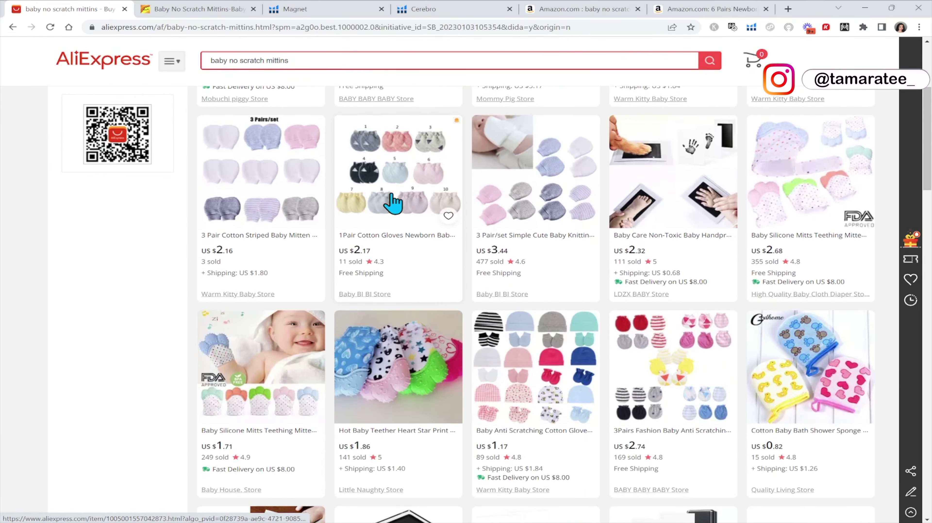
pyautogui.scroll(-2, 416, 270)
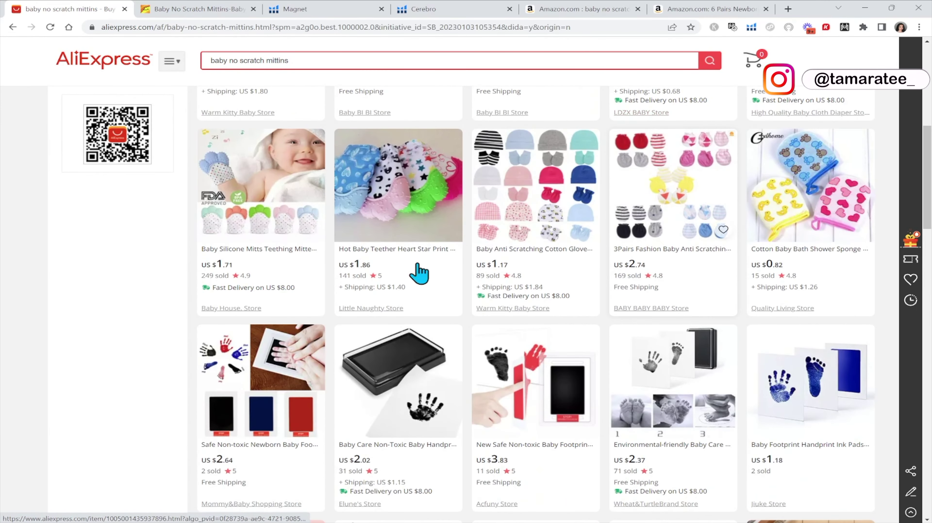
pyautogui.click(184, 10)
# - Scroll the Alibaba results to the no-scratch newborn mittens priced about $0.19–$0.41
pyautogui.scroll(7, 445, 211)
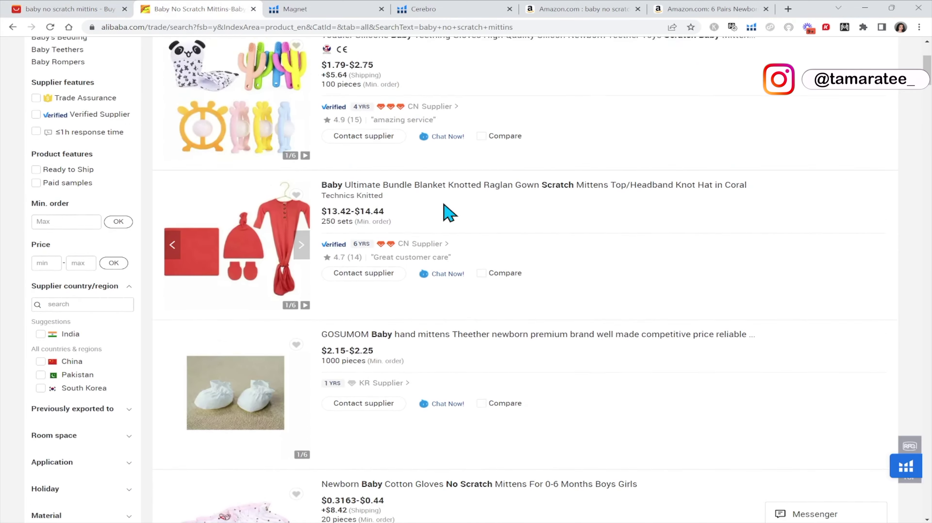
pyautogui.scroll(-20, 590, 348)
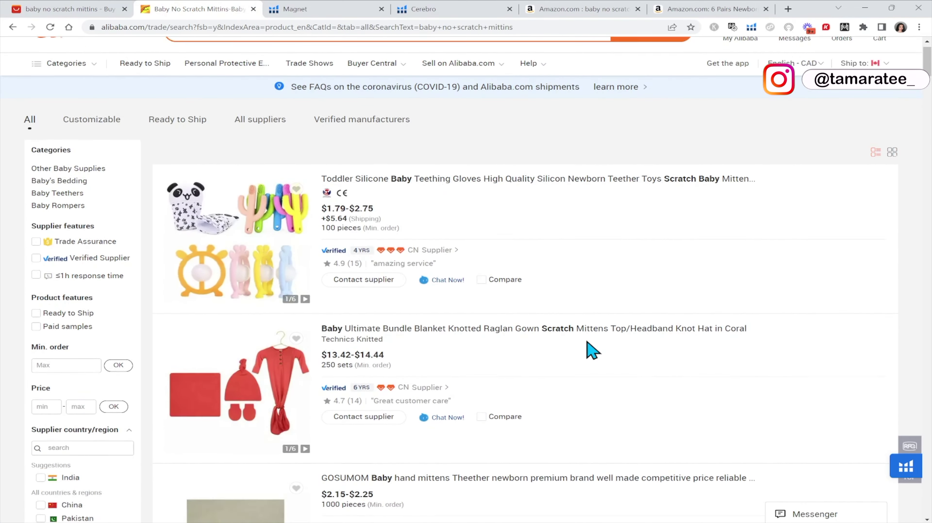
pyautogui.scroll(-3, 589, 348)
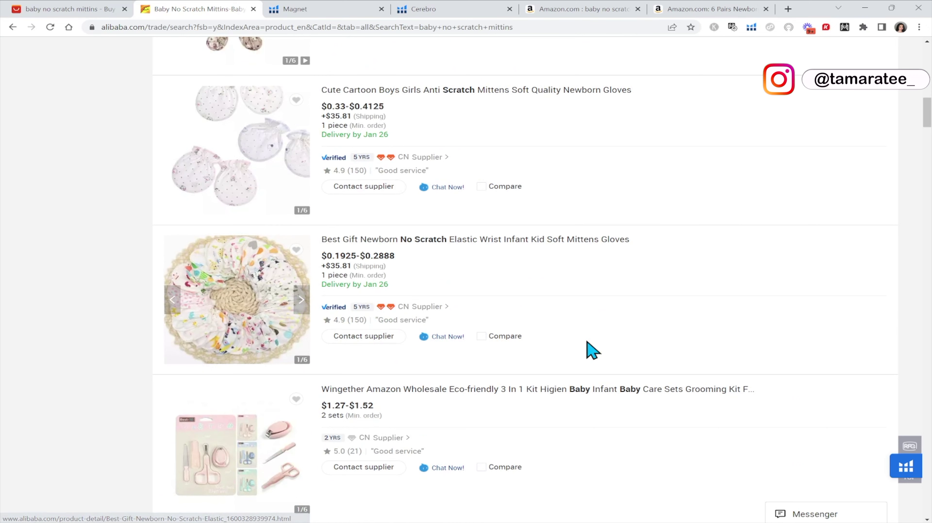
# - Clear Windows Calculator and minimize it, returning to the Magnet keyword table
pyautogui.click(474, 515)
pyautogui.click(657, 279)
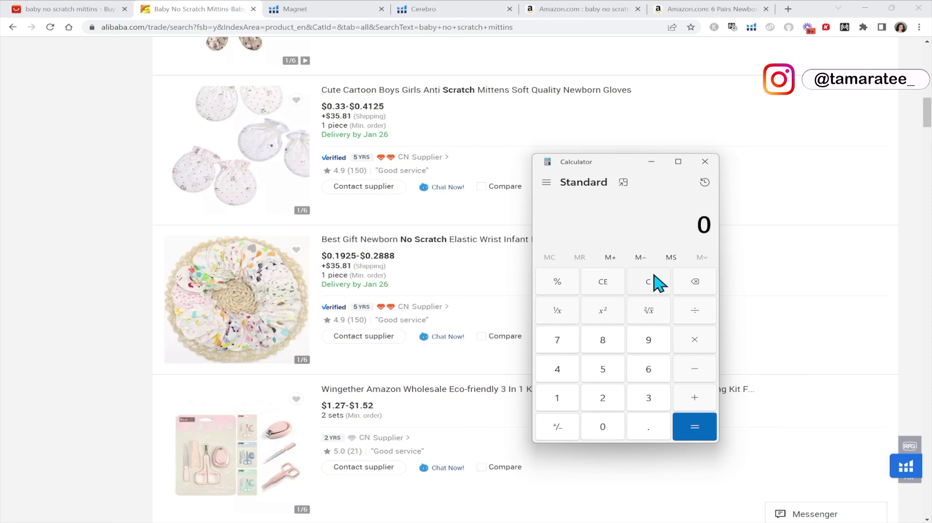
pyautogui.click(651, 164)
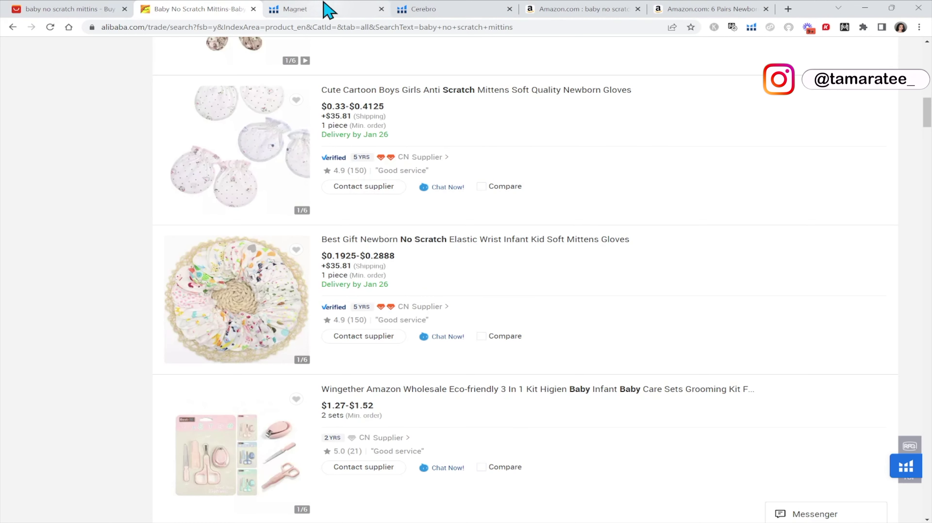
pyautogui.click(326, 9)
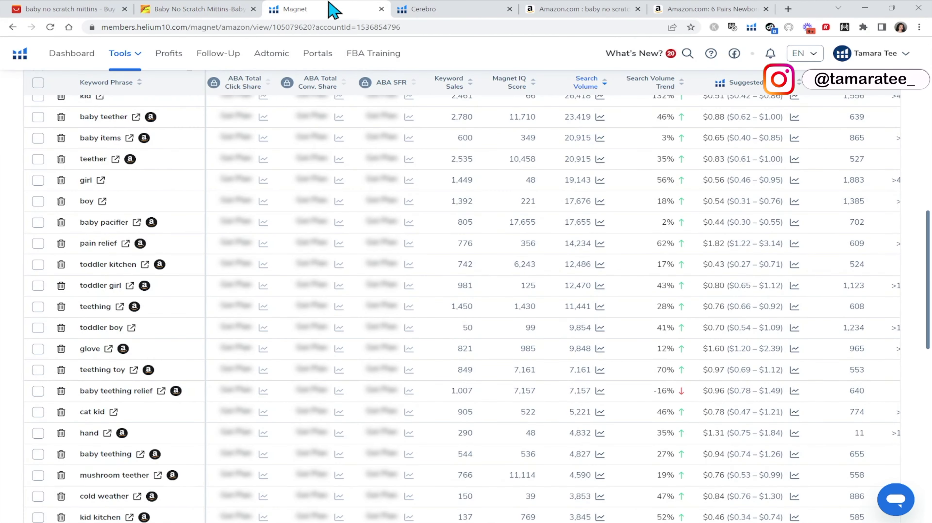
# - Scroll the Cerebro keyword table for RATIVE, then return to the Amazon mittens results
pyautogui.click(425, 9)
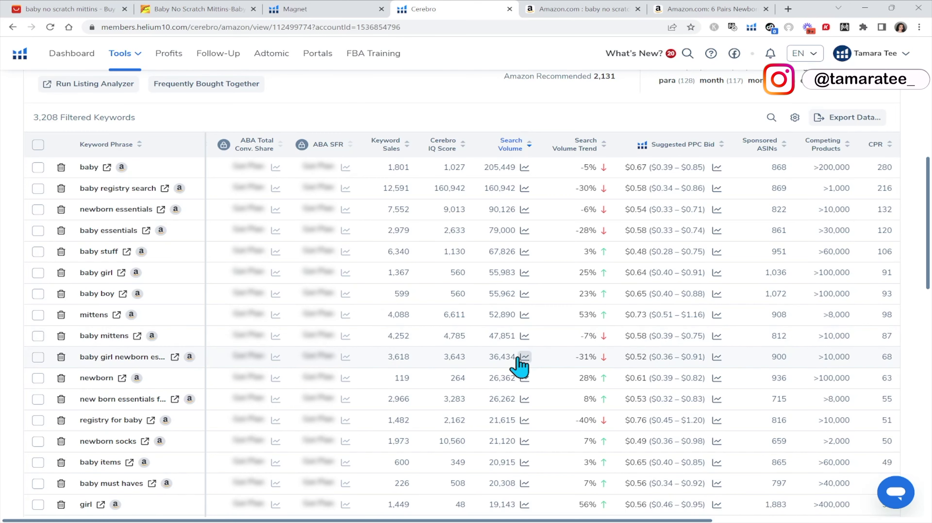
pyautogui.scroll(-1, 516, 364)
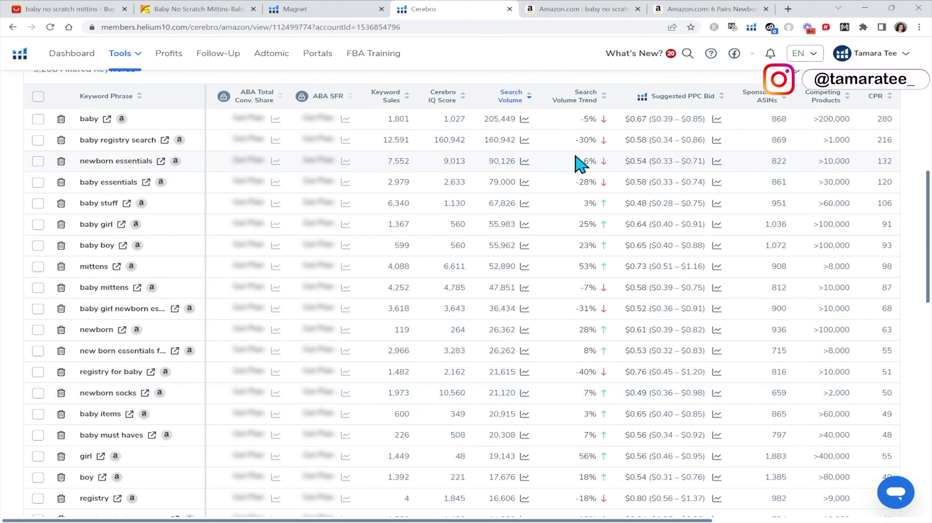
pyautogui.click(577, 8)
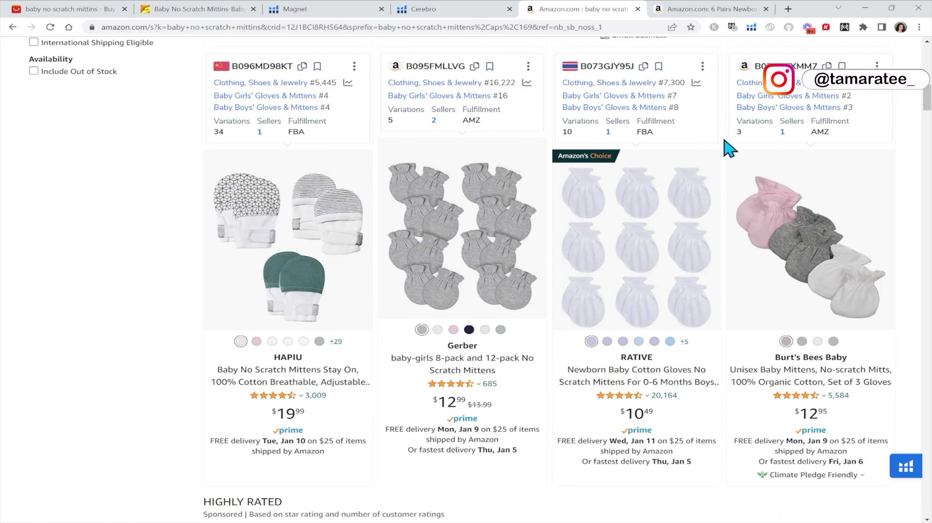
# - Switch back to the Geyoga product tab showing $5.50 net at the $12.99 price
pyautogui.click(706, 9)
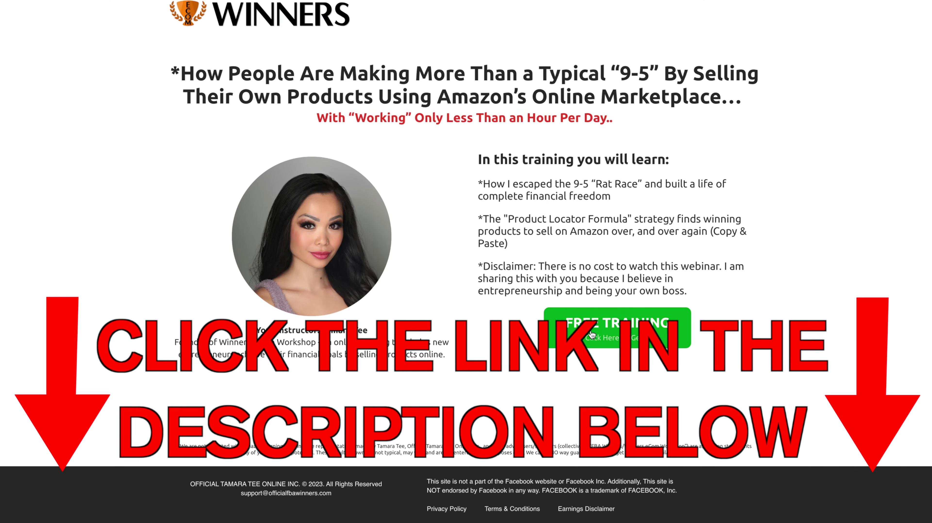
# - Bring up the FBA Winners FREE TRAINING form asking for name, e-mail and phone
pyautogui.click(637, 335)
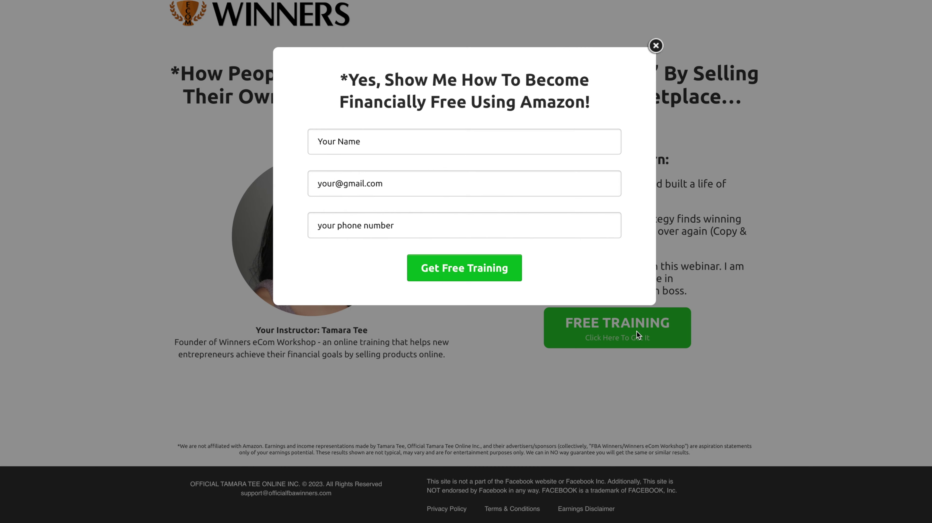